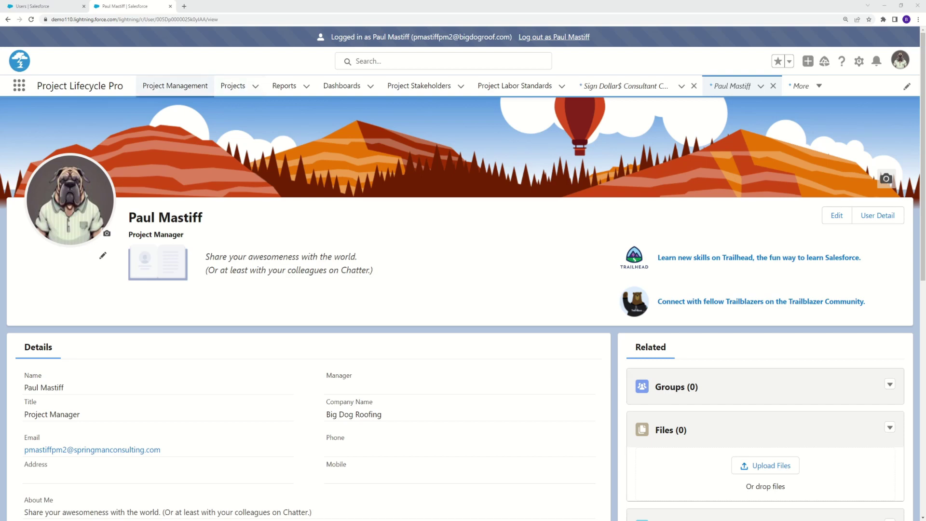
- Open the Dollar$ Cloud Upgrade project and, from its related project risks, open the Interface Upgrade Timing risk
click(169, 89)
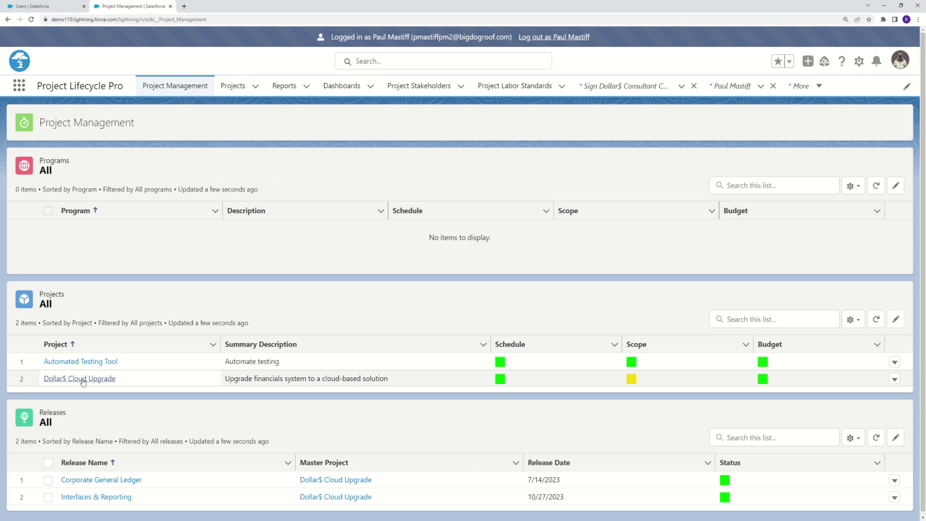
click(80, 379)
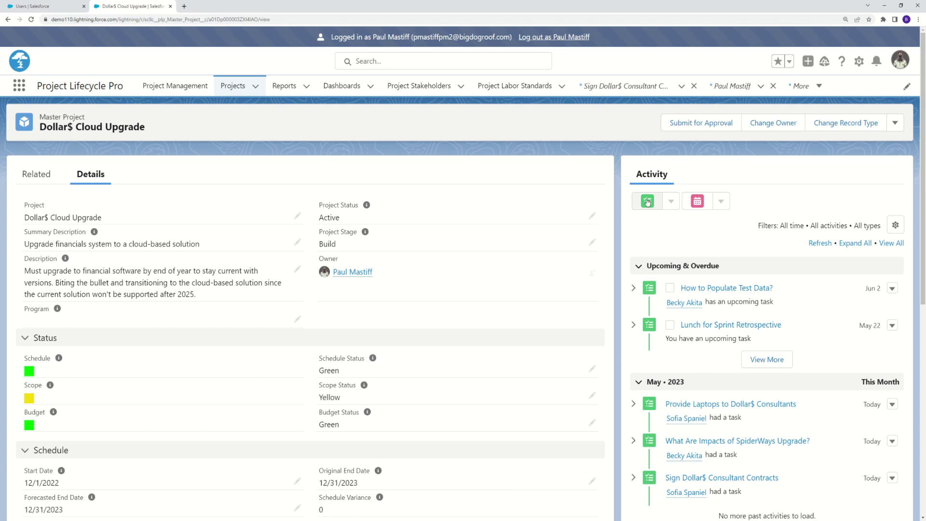
click(43, 177)
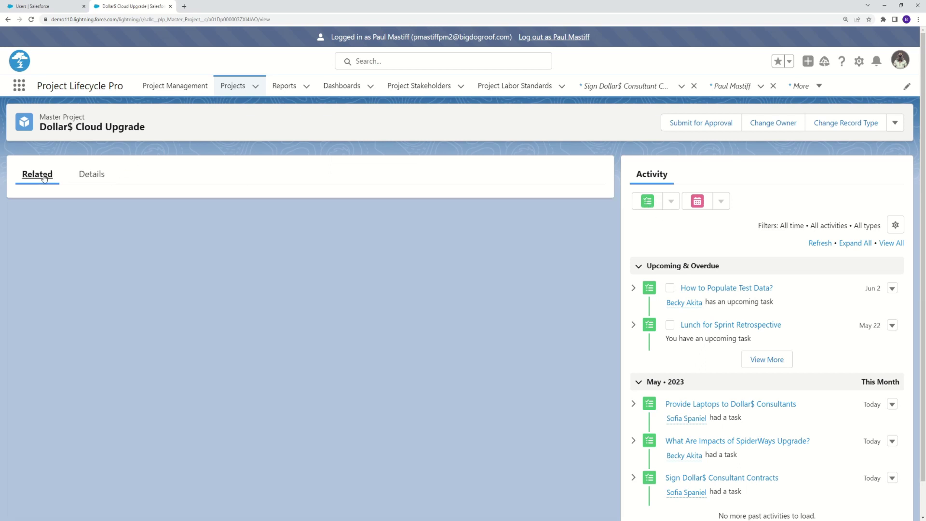
scroll(287, 275, down, 3)
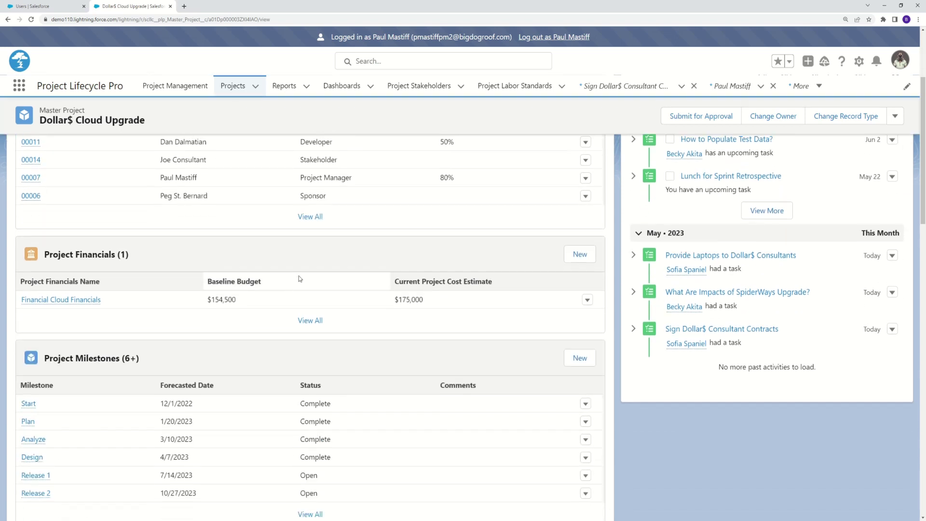
scroll(299, 279, down, 6)
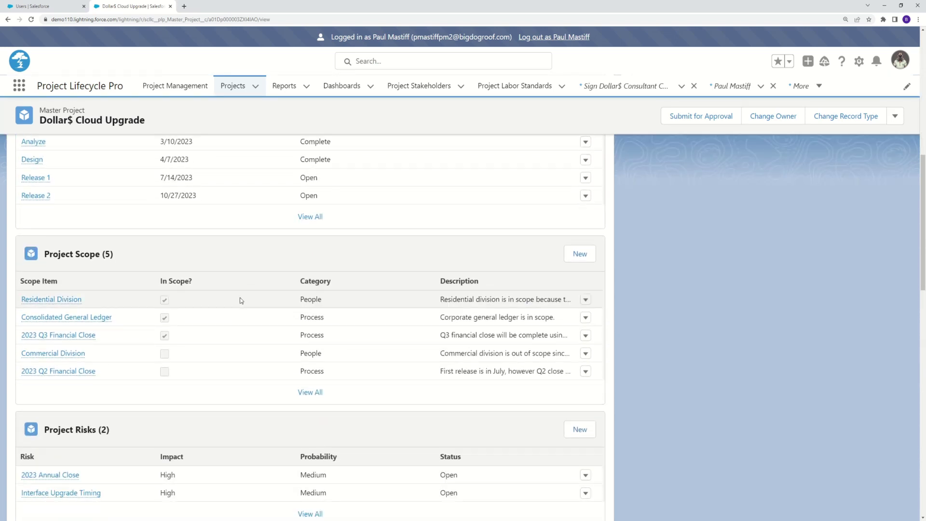
scroll(240, 297, down, 3)
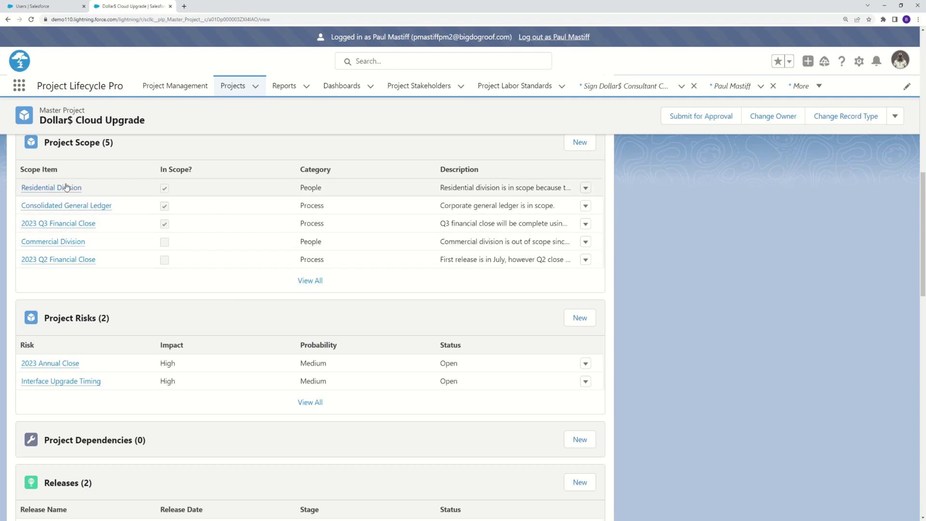
mouse_move(70, 191)
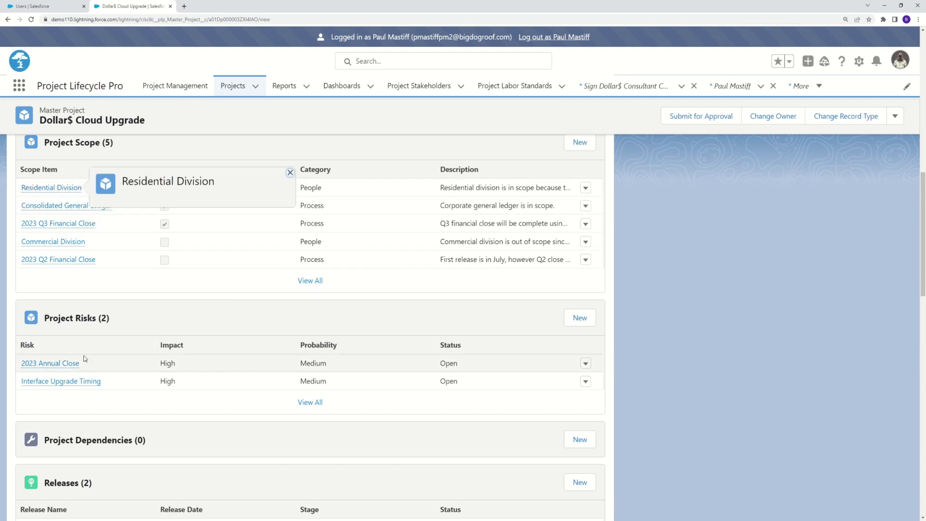
click(72, 384)
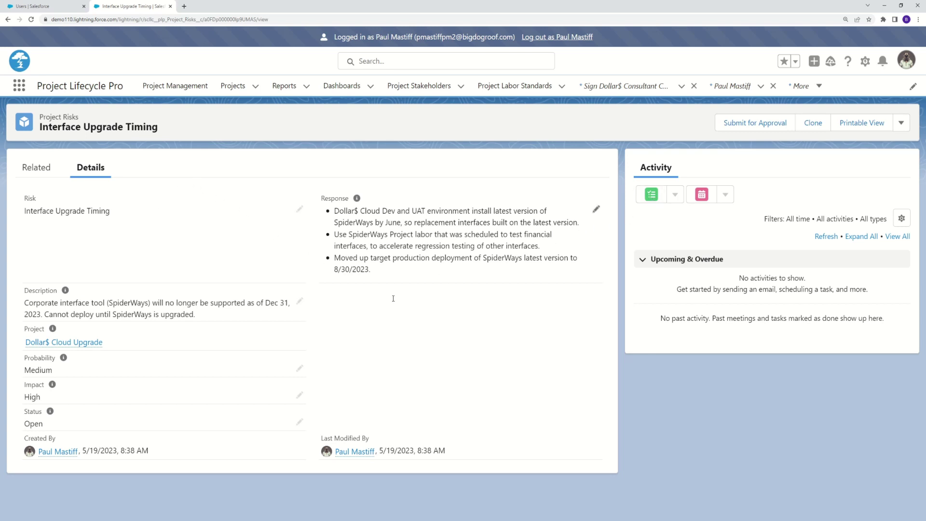
- Start a new task on the risk with subject "Load SpiderWays to Dev Environment" and due date 6/30/2023
click(652, 195)
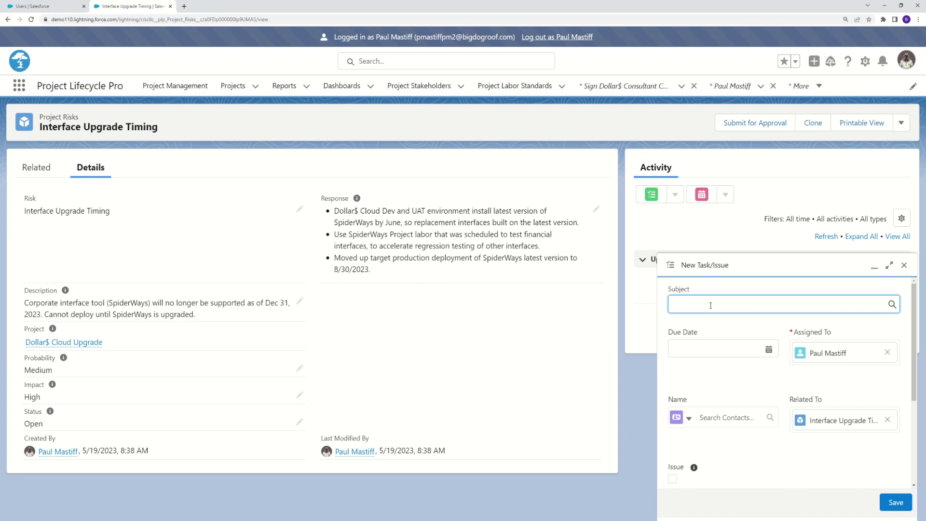
text(Load SpiderWays to Dev Environment)
click(704, 356)
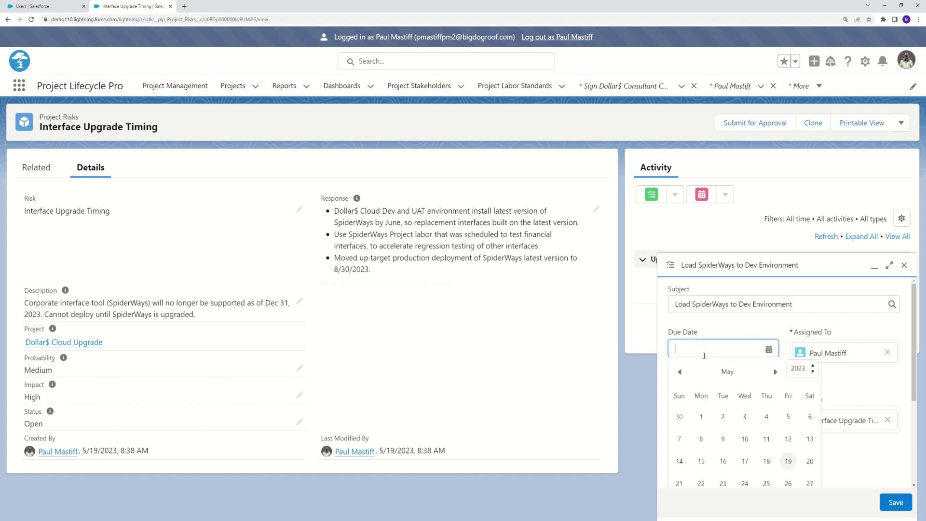
click(775, 372)
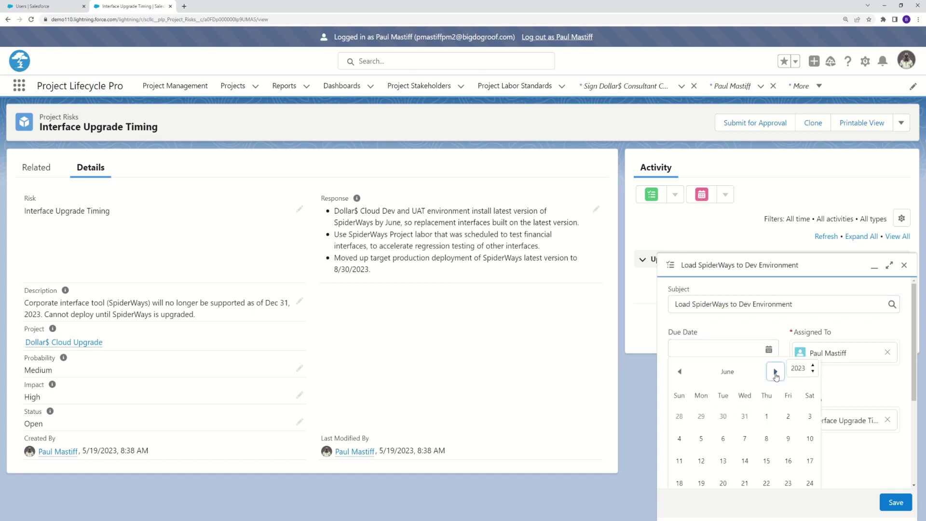
scroll(785, 435, down, 1)
click(787, 431)
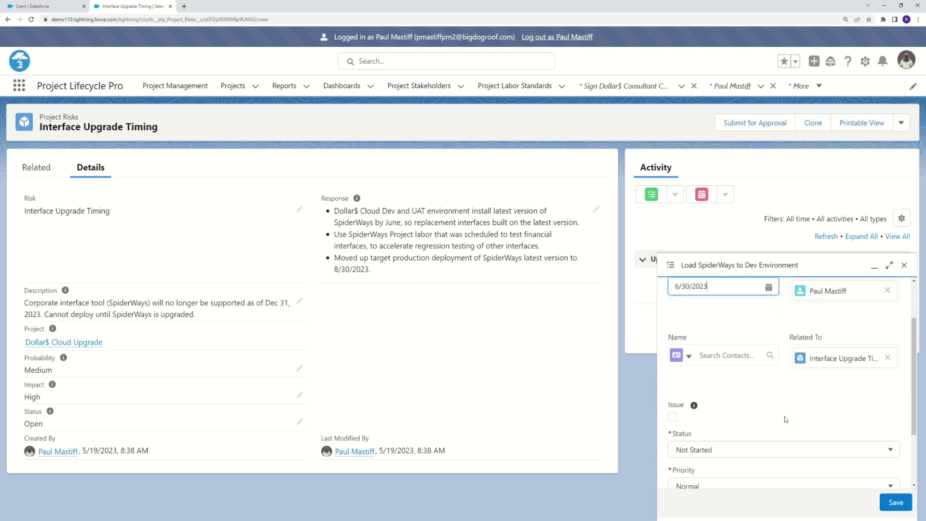
scroll(899, 306, up, 1)
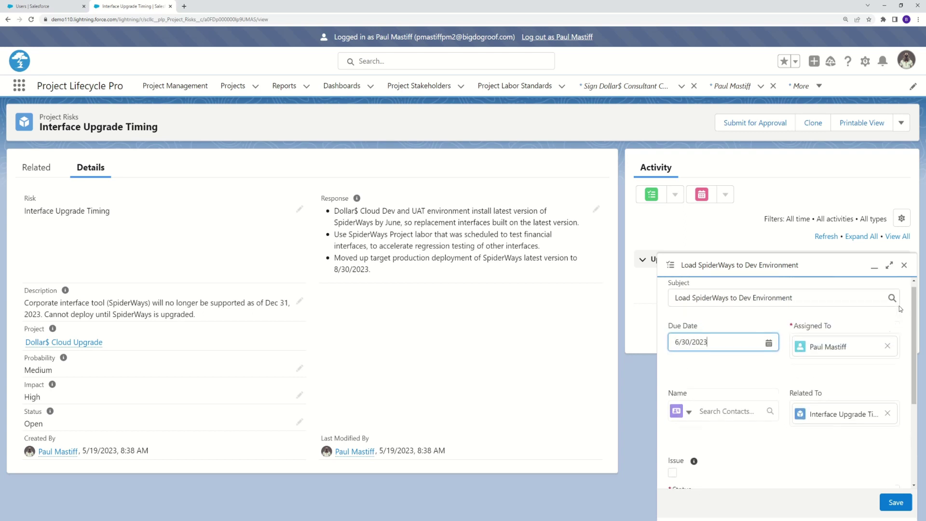
click(887, 353)
text(s)
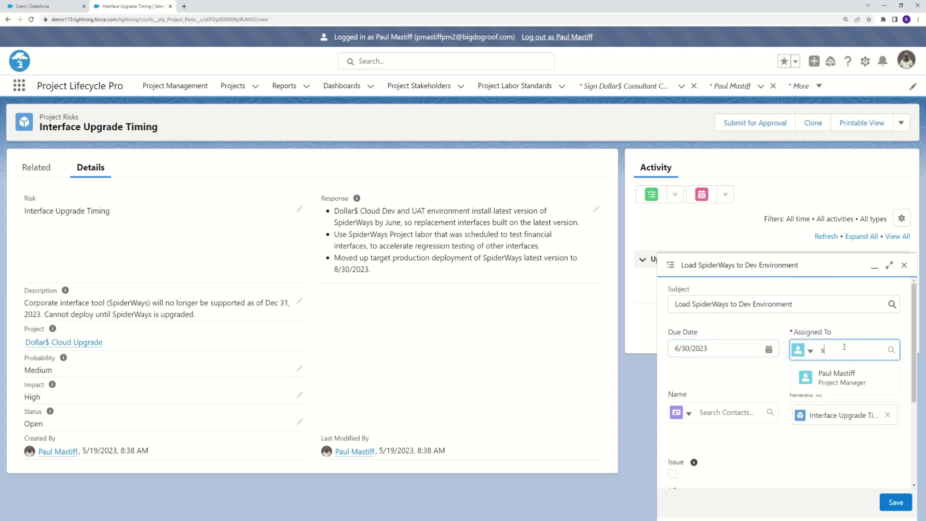
text(ofia)
click(840, 389)
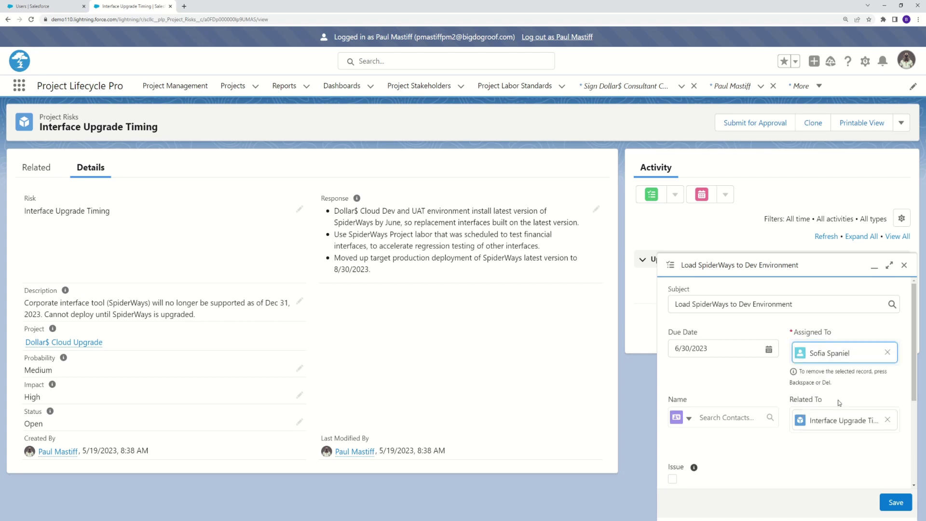
- Replace the task's assignee with the project team's developer
click(888, 353)
text(dan d)
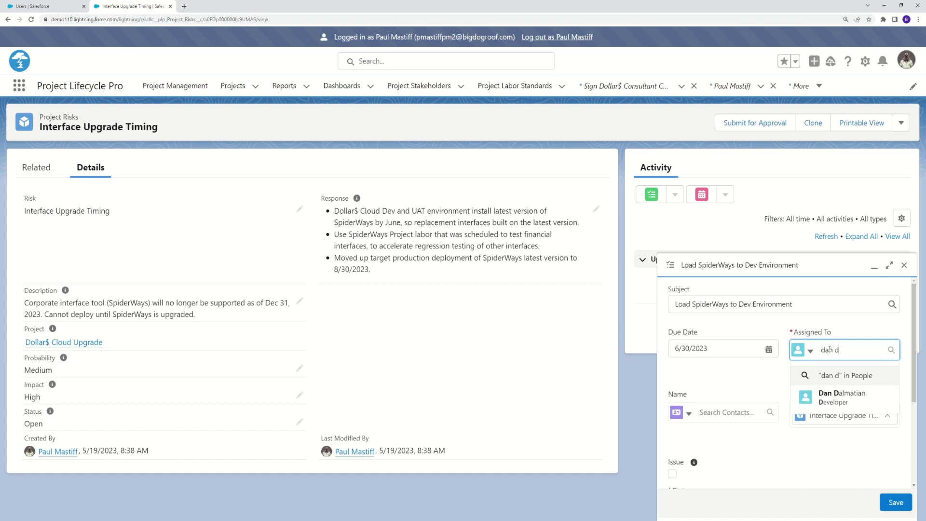
click(841, 396)
- Set the task's priority to High, keeping the status Not Started
scroll(780, 433, down, 3)
scroll(785, 354, up, 2)
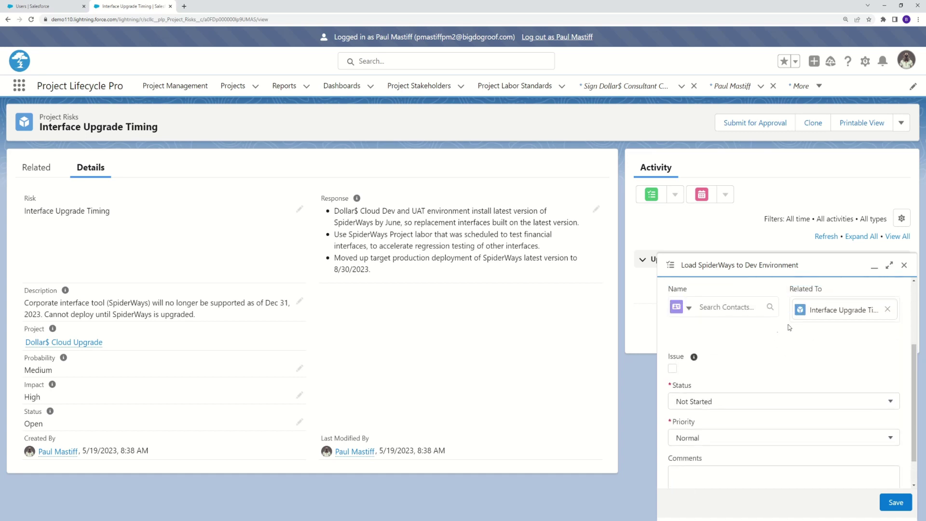
scroll(764, 359, down, 2)
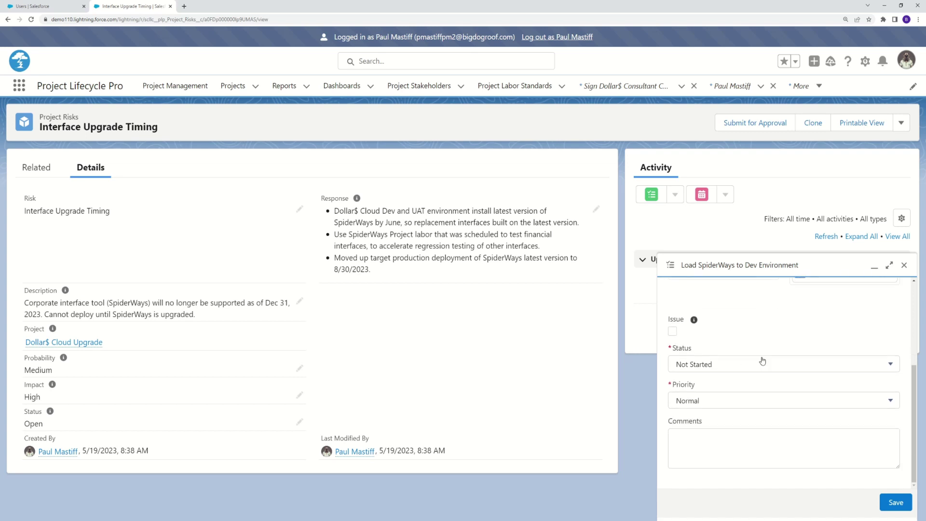
click(728, 367)
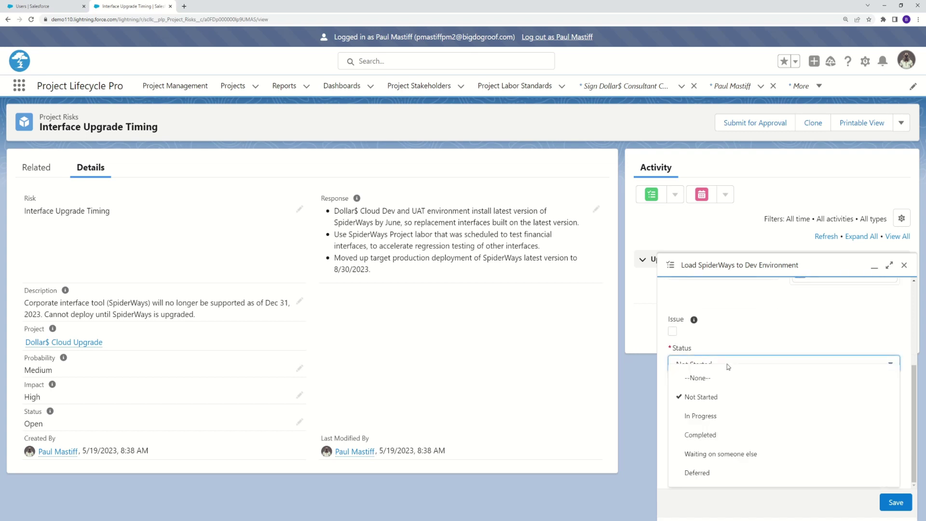
click(732, 339)
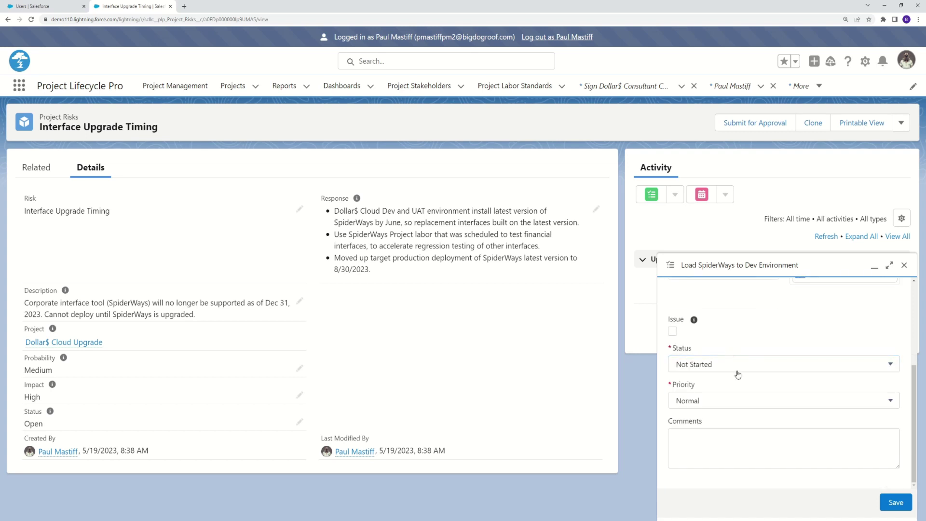
click(712, 407)
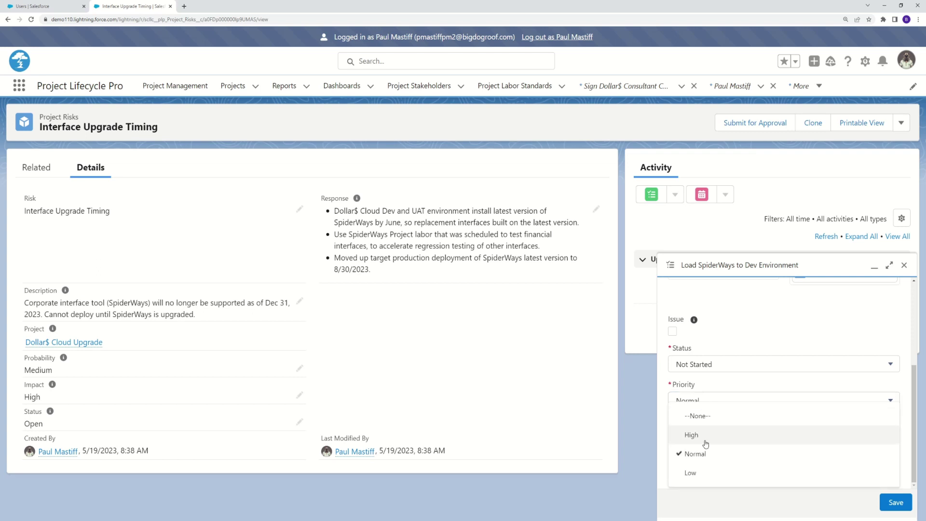
click(705, 444)
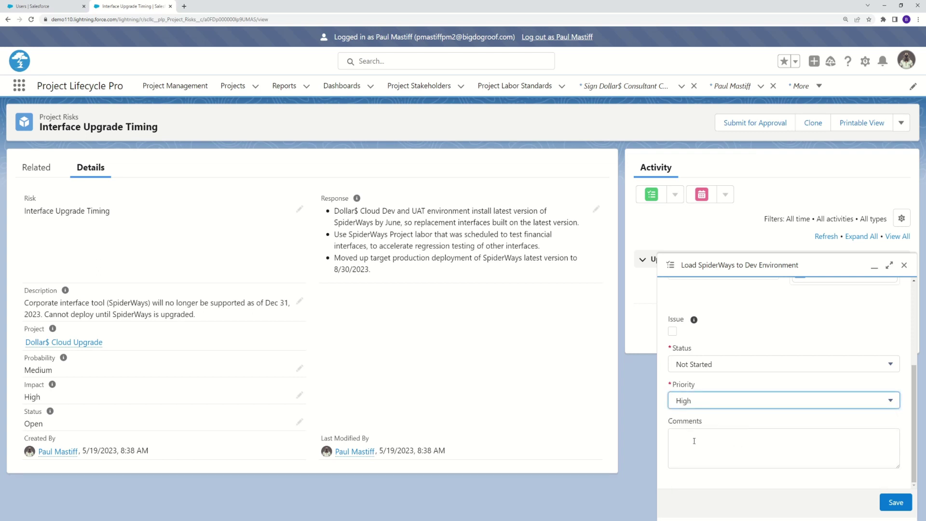
- Add the comment "Install latest version of SpiderWays in Dev before interface build begins." and save the task
click(694, 441)
text(Insta)
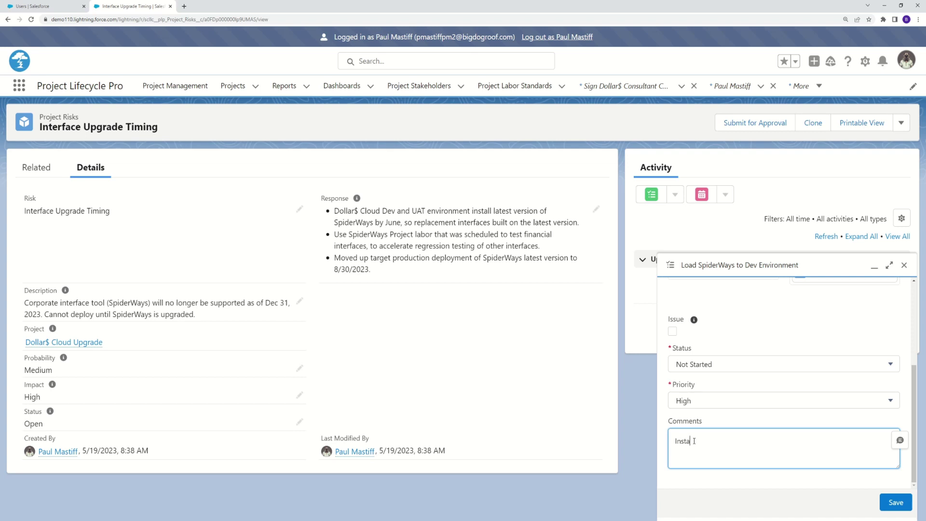
text(ll latest version of SpiderWays )
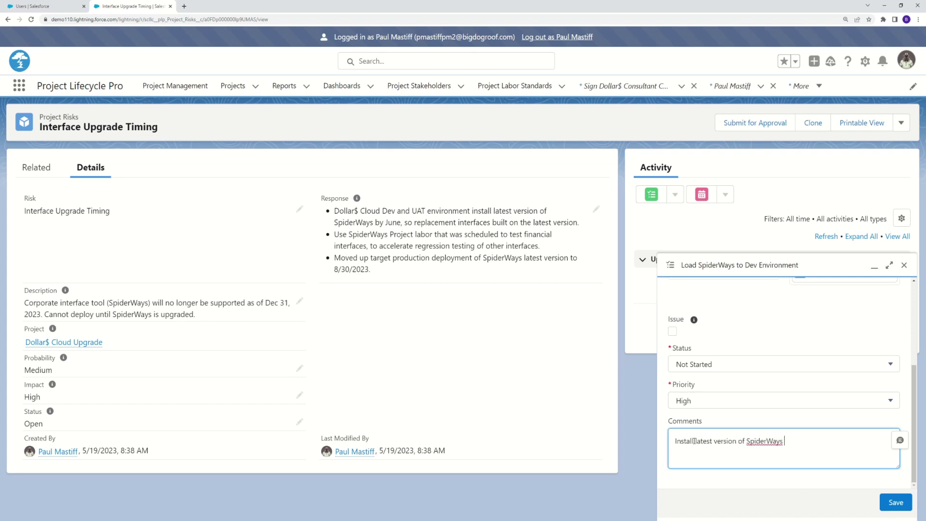
text(in Dev before build begins)
text(interface build begins.)
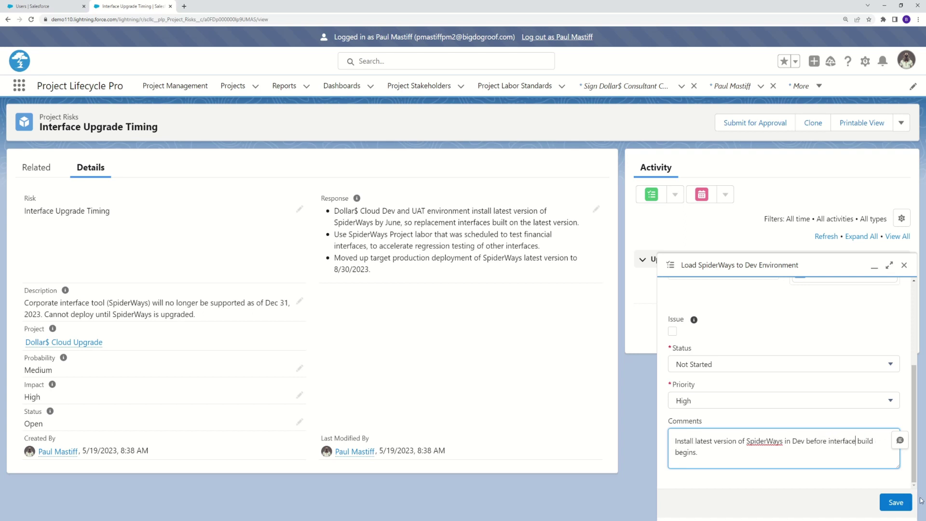
click(893, 502)
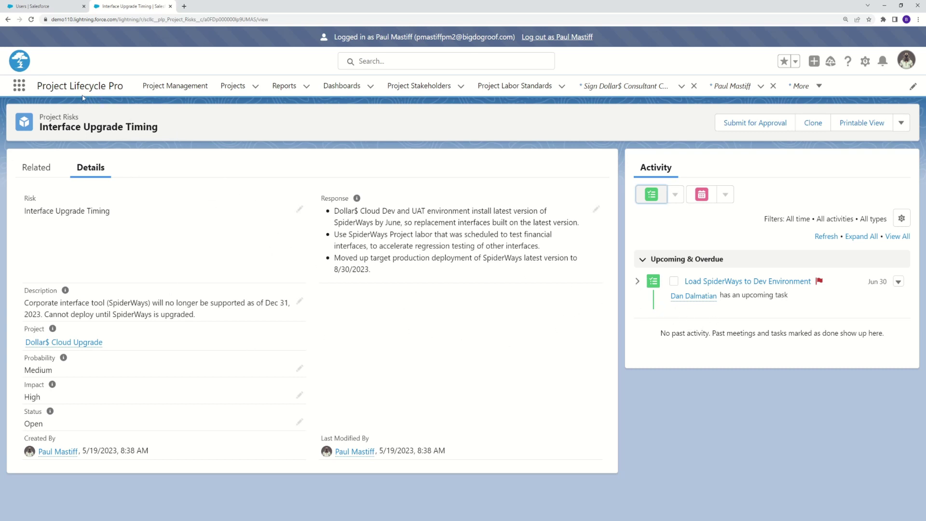
- Return to the Dollar$ Cloud Upgrade project and start a new task with the subject "Can We Leverage Any Standard Dollar$ Training?"
click(8, 20)
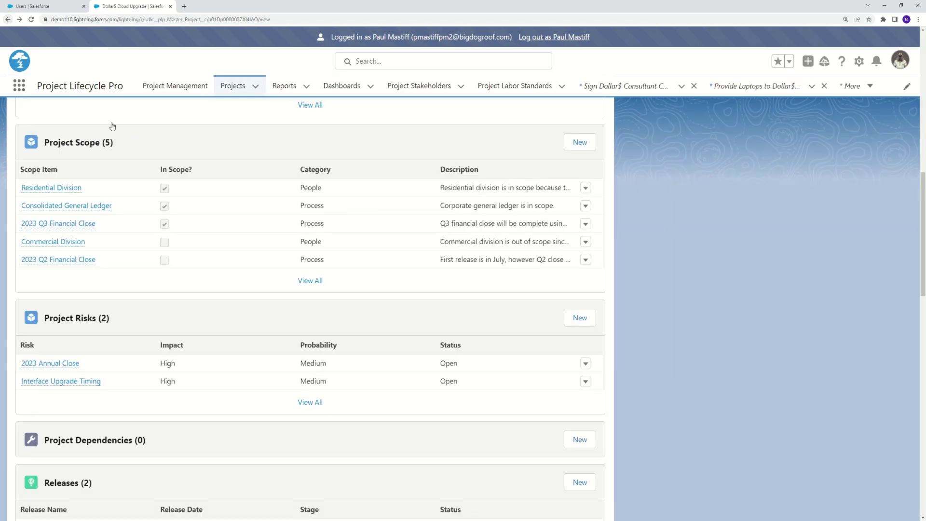
scroll(359, 301, up, 10)
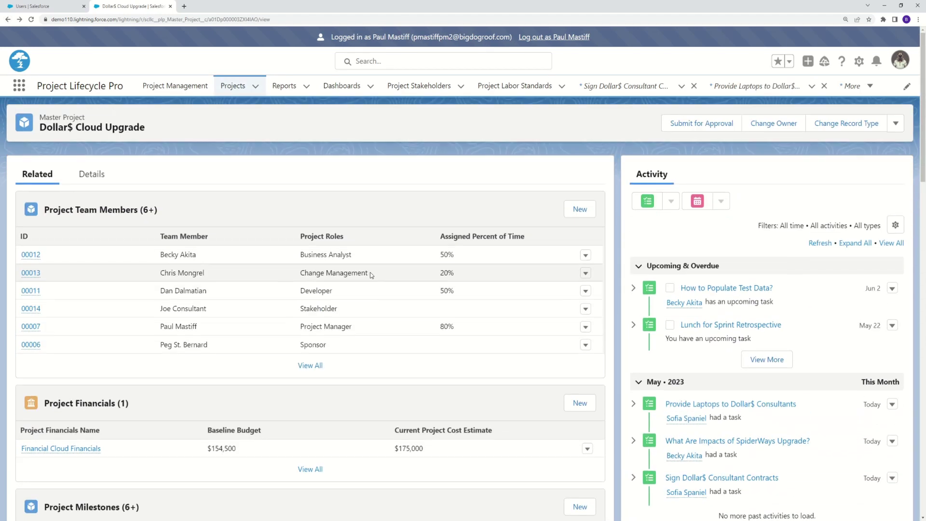
click(648, 204)
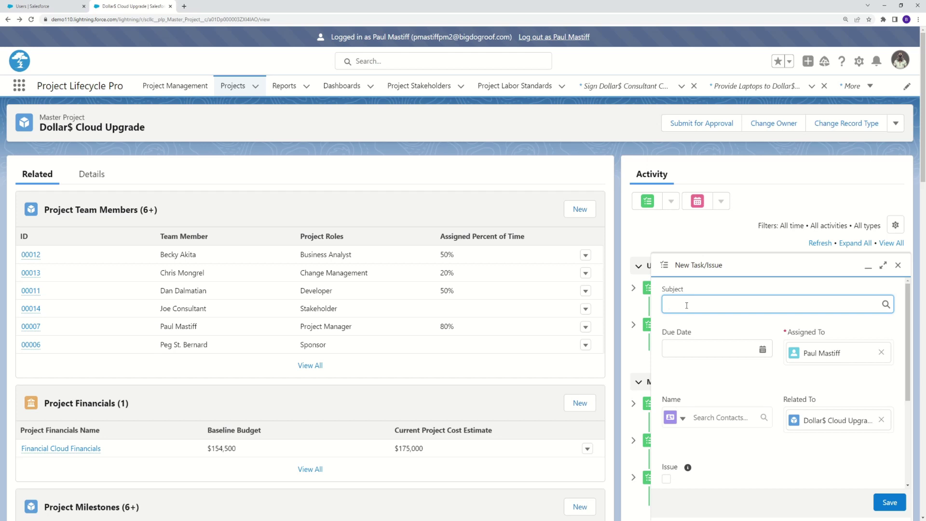
text(Can we)
key(BackSpace)
key(BackSpace)
key(BackSpace)
text(We Leverage Any Standard Dollar$ Trainign)
key(BackSpace)
key(BackSpace)
text(ng?)
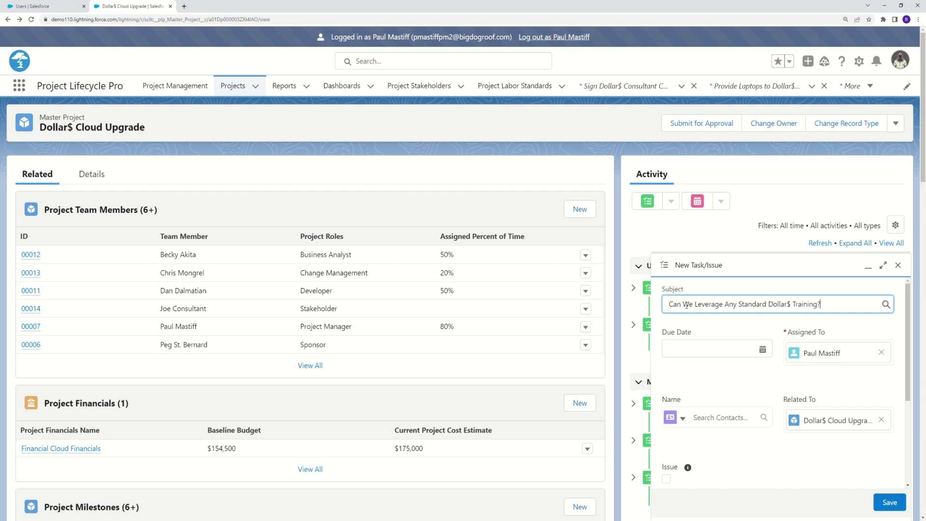
- Set the training task's due date to 7/14/2023
click(685, 349)
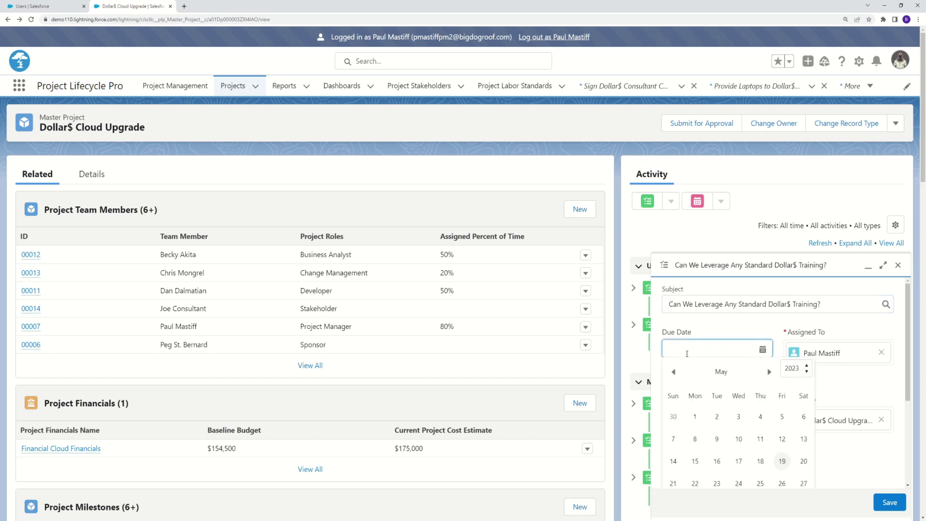
click(768, 371)
click(769, 371)
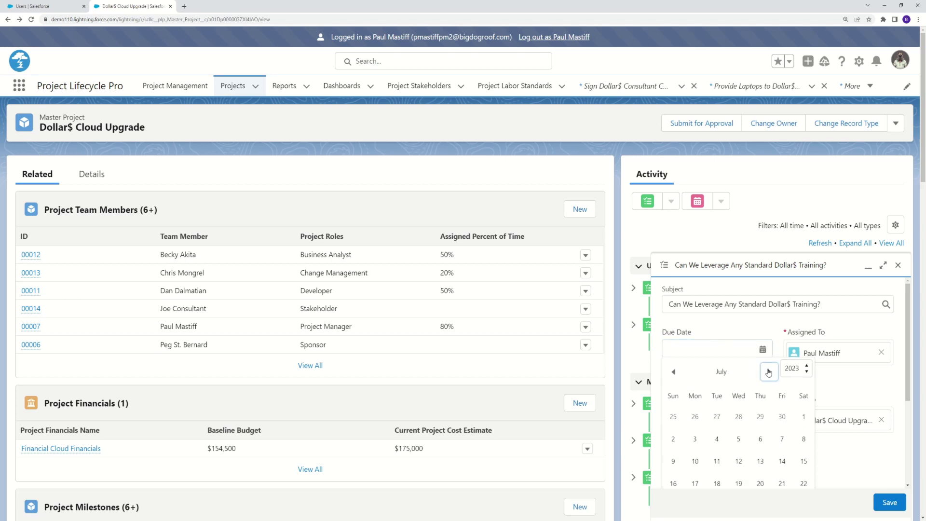
click(783, 462)
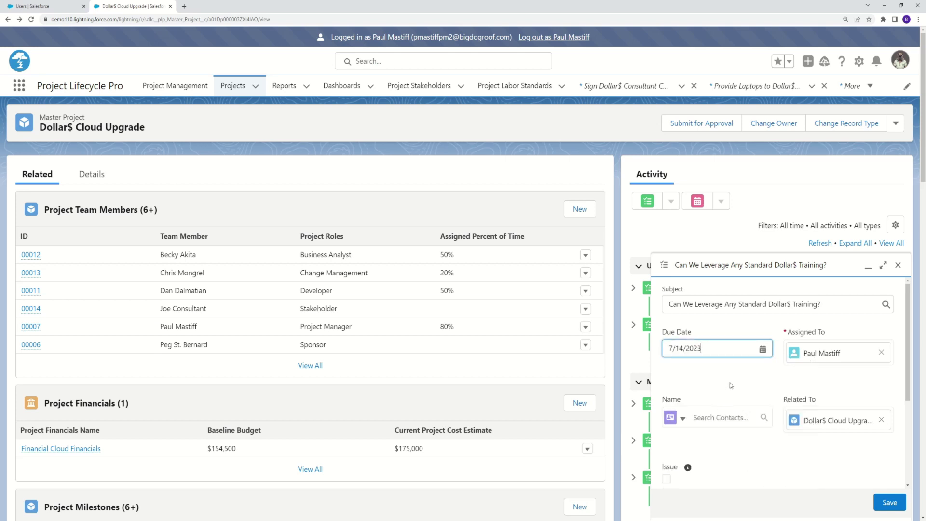
- Reassign the training task from the project manager to the team member titled Dir Training
click(881, 353)
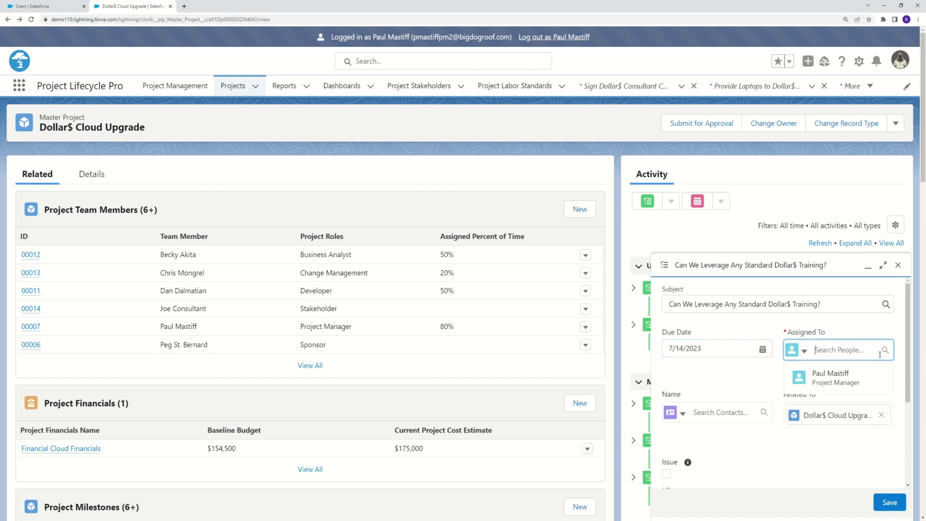
text(chris)
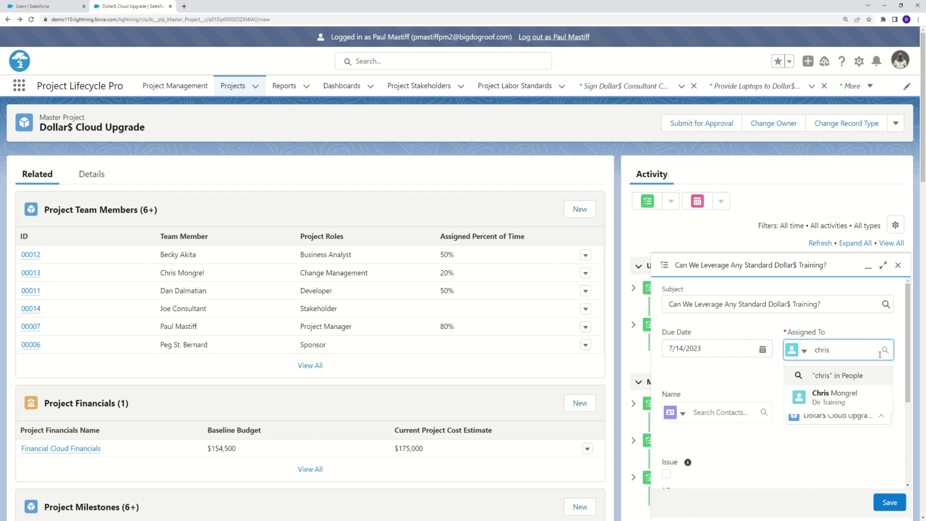
click(834, 402)
- Flag the training task as an issue, with status In Progress and priority Normal
scroll(780, 447, down, 3)
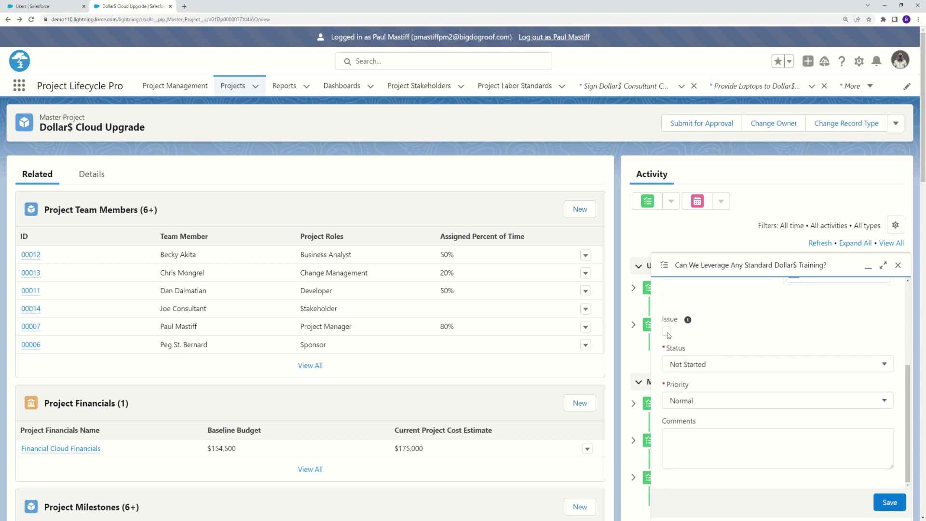
click(667, 333)
click(871, 365)
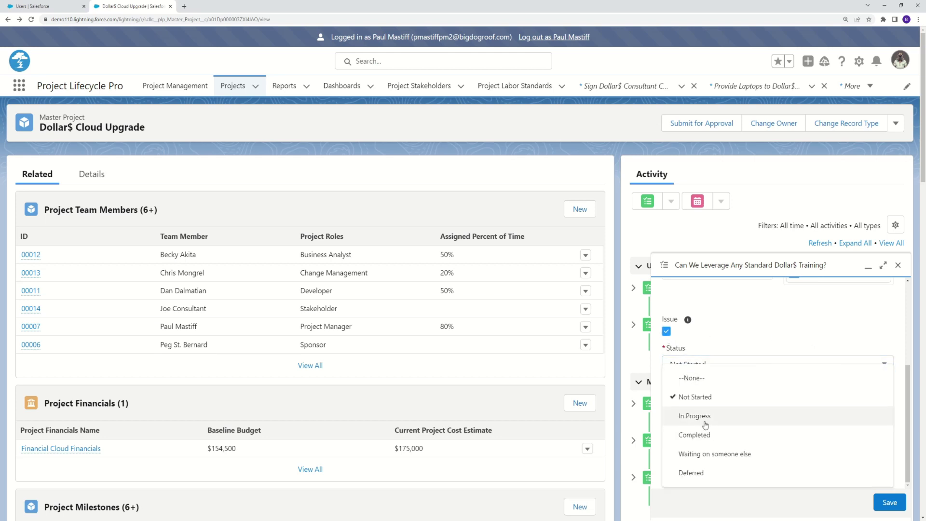
click(704, 417)
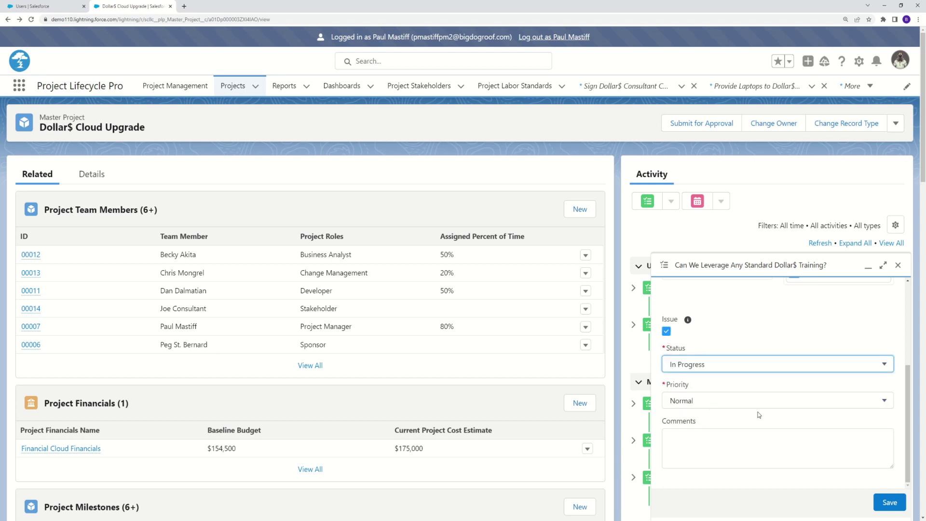
click(708, 403)
click(708, 456)
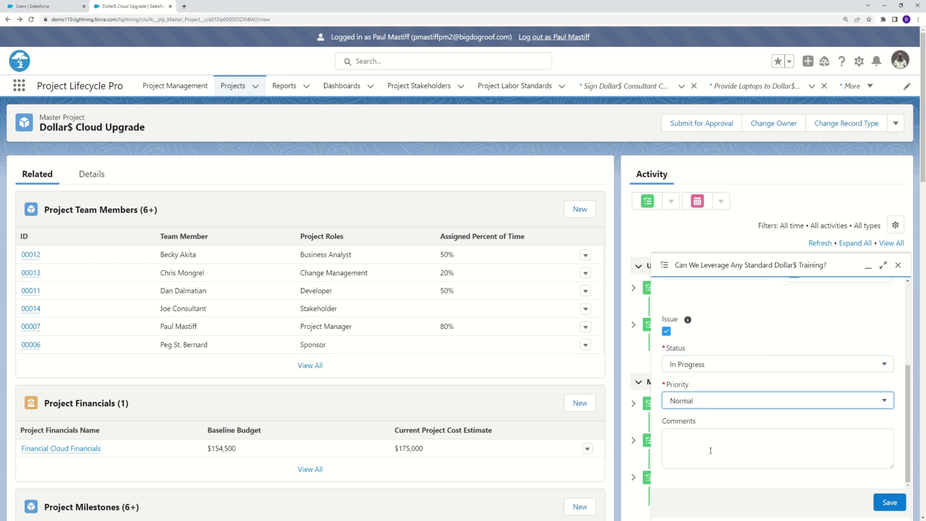
- Add the comment "Dollar$ has extensive online training. Need to leverage where possible." and save the task
click(696, 437)
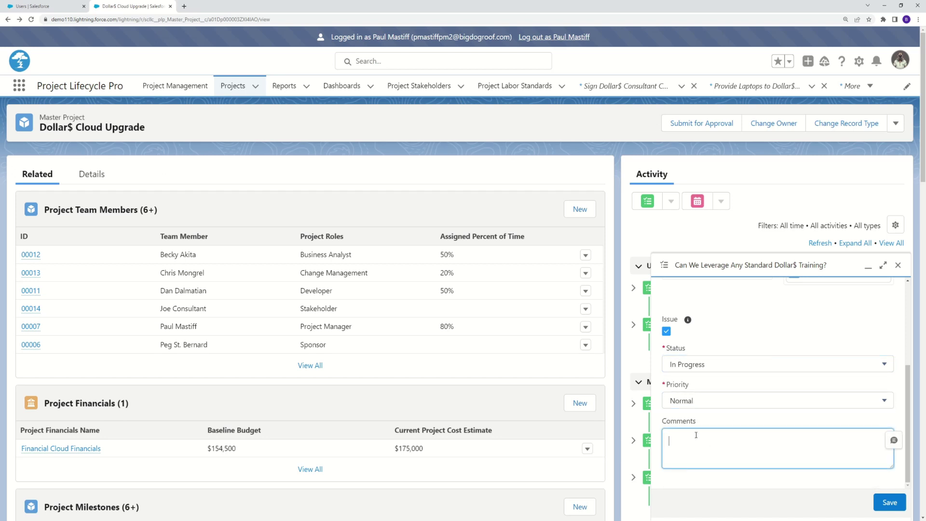
text(Dollar$ has extensive online training.  Need to leverage wh)
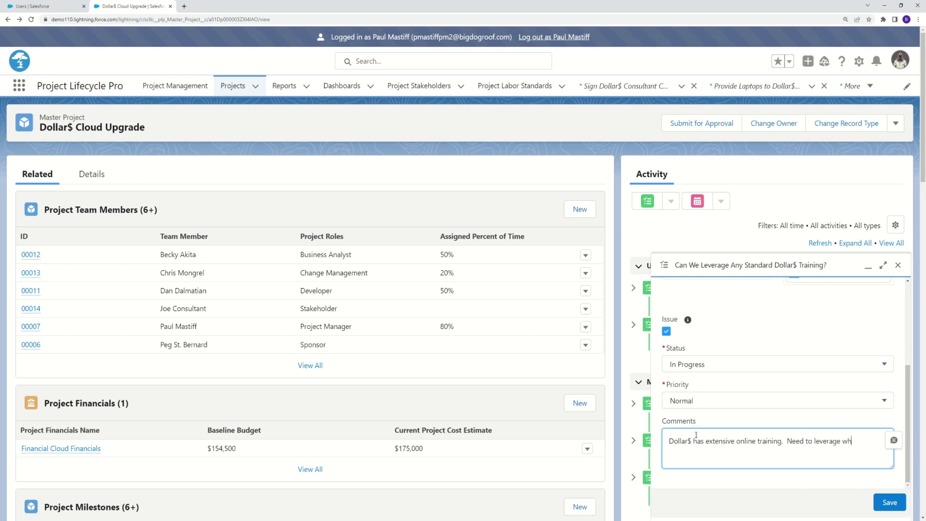
text(ere possible.)
click(890, 507)
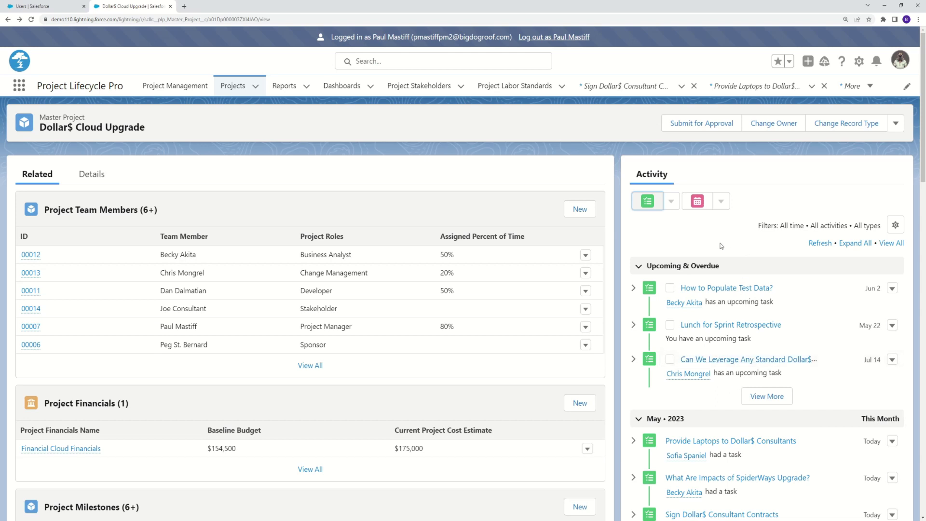
- In the training task assignee's session, open the Dollar$ Cloud Upgrade project and review its activity list
click(284, 88)
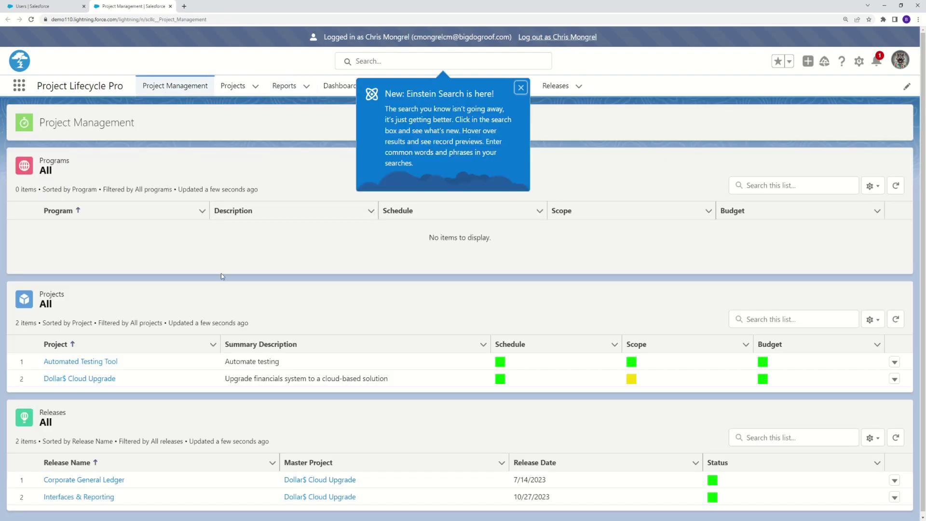
click(77, 379)
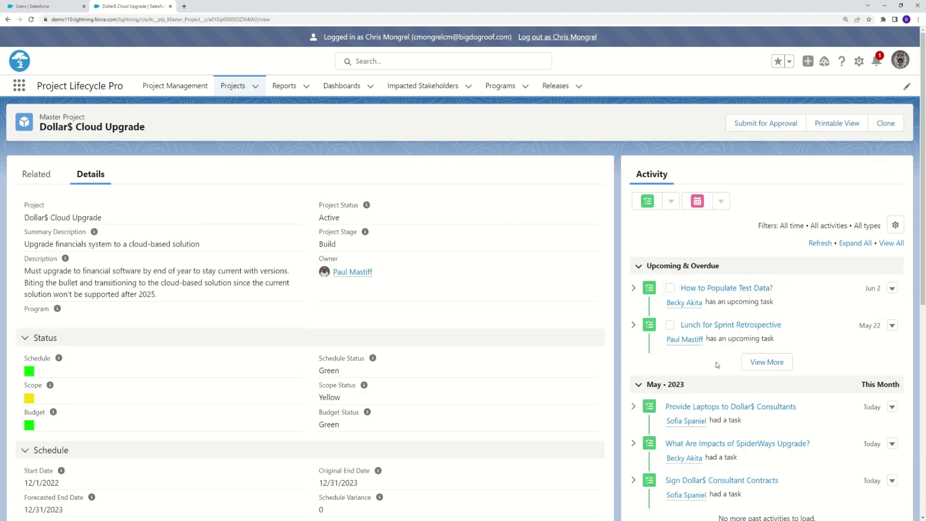
scroll(717, 361, down, 2)
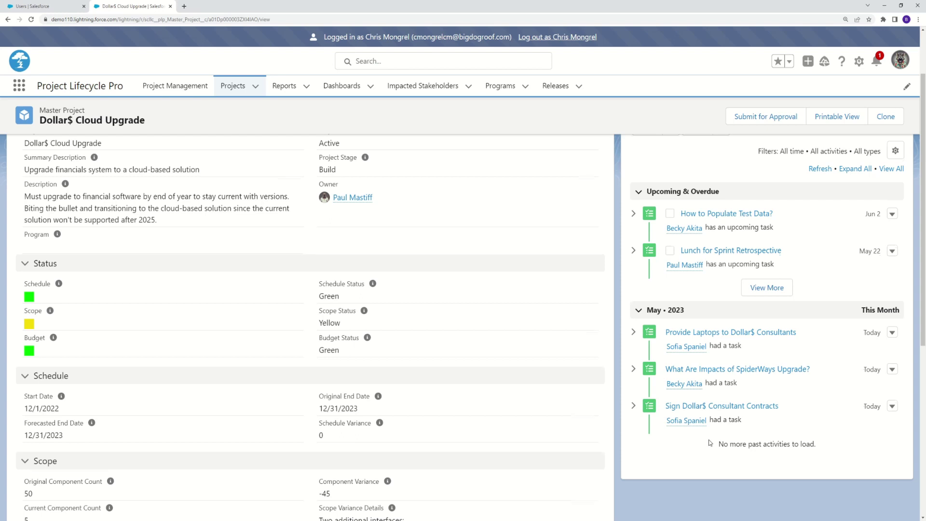
scroll(710, 443, up, 3)
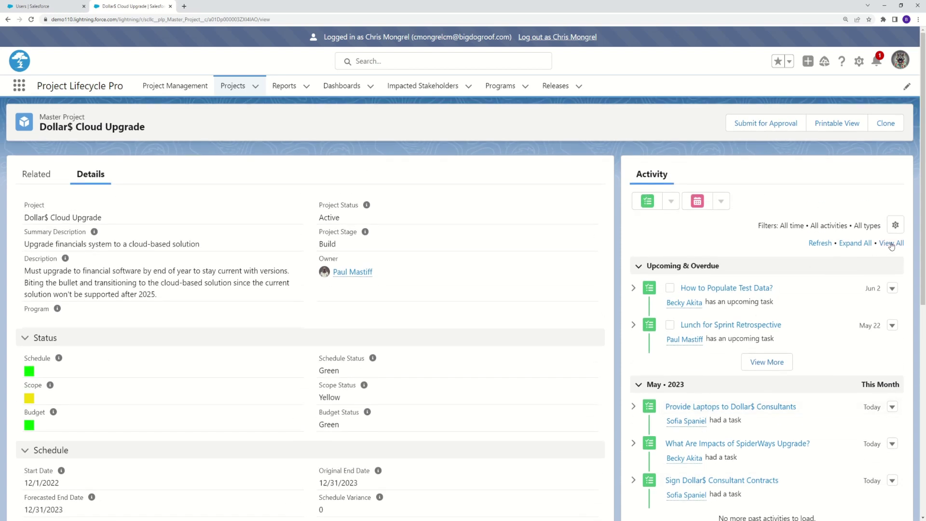
- Filter the project's activity list to show only My activities
click(895, 226)
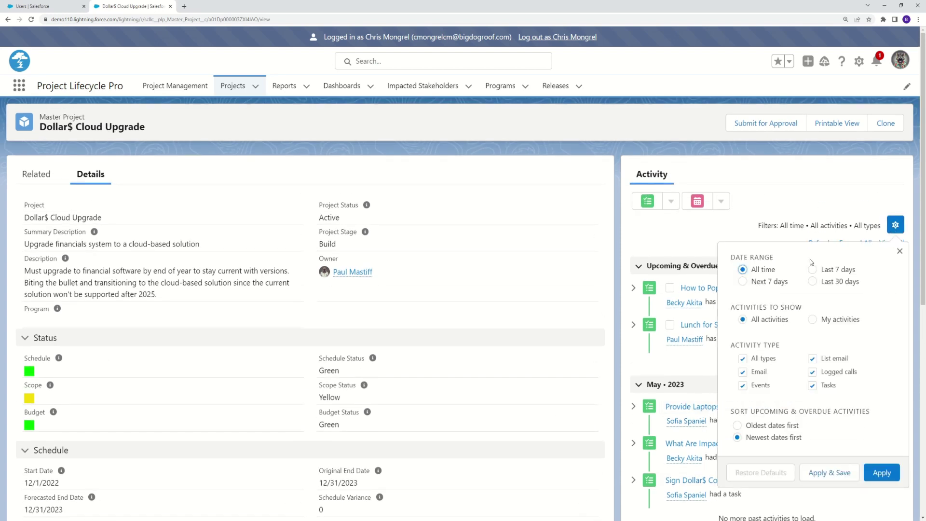
click(812, 319)
click(880, 473)
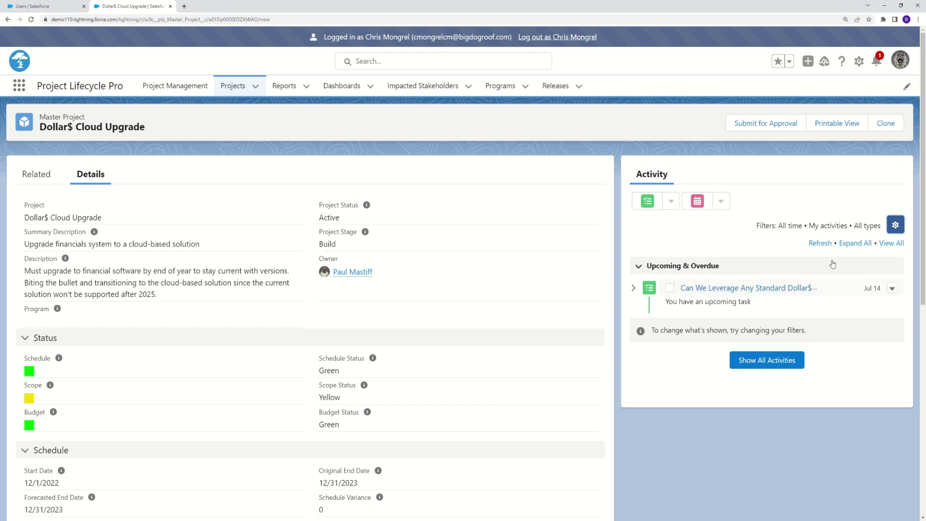
- Open the "Can We Leverage Any Standard Dollar$ Training?" task, review its details and task history, and return to the project
click(710, 289)
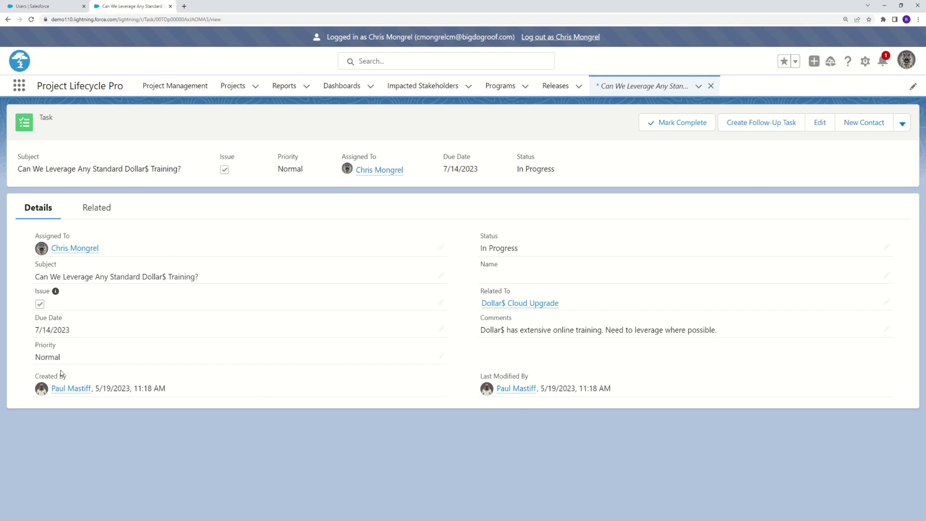
click(96, 207)
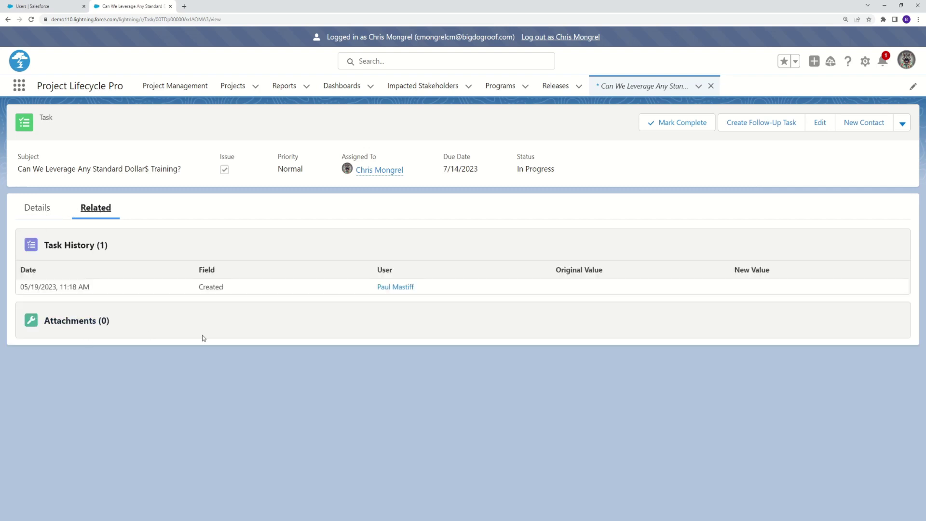
click(39, 208)
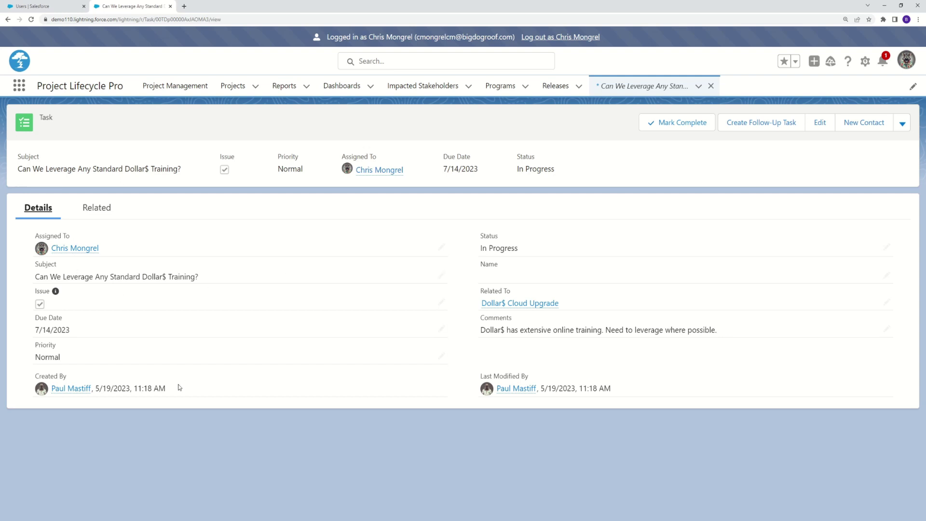
click(7, 19)
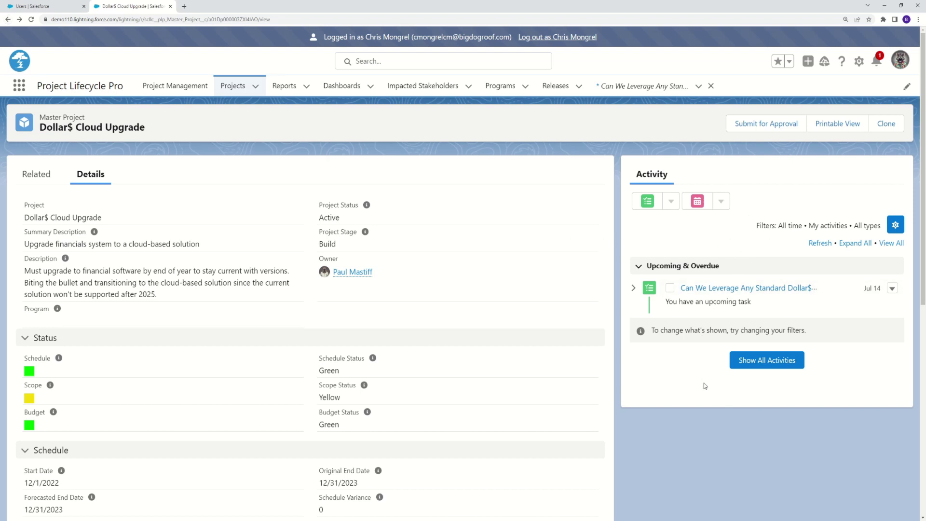
- Log out of the assignee's session, return as the project manager, and open the Project Lifecycle Pro report folder
click(563, 39)
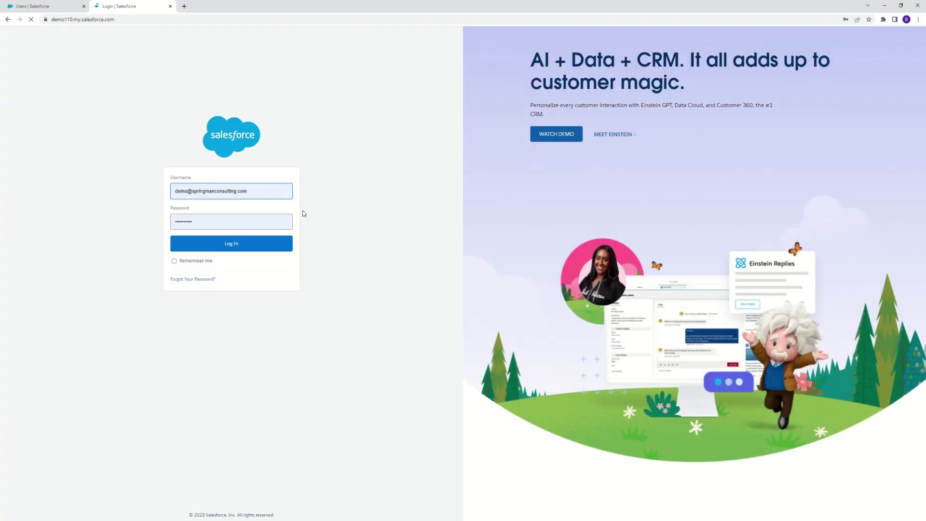
click(243, 247)
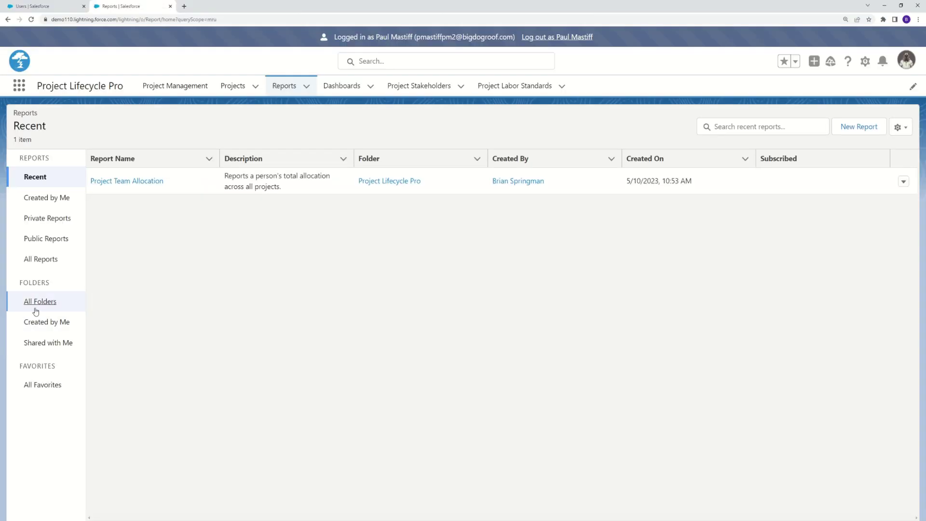
click(35, 310)
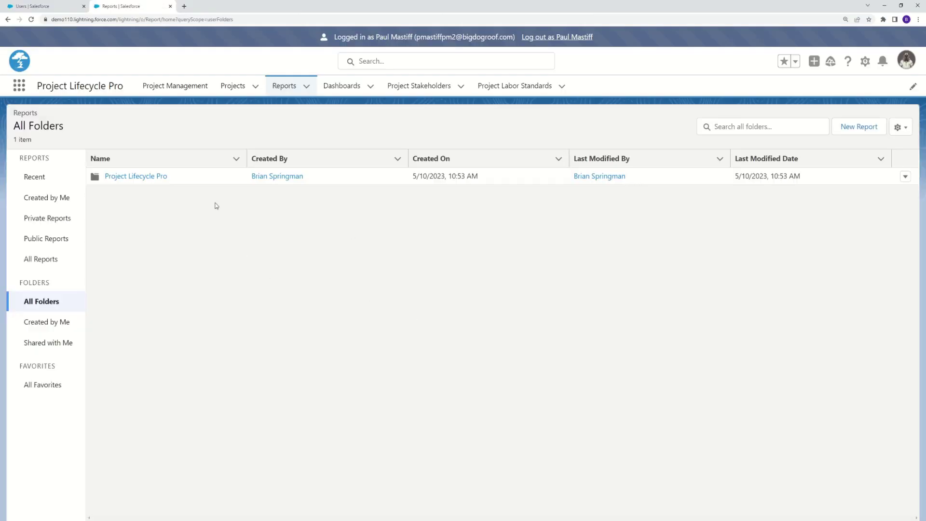
click(134, 178)
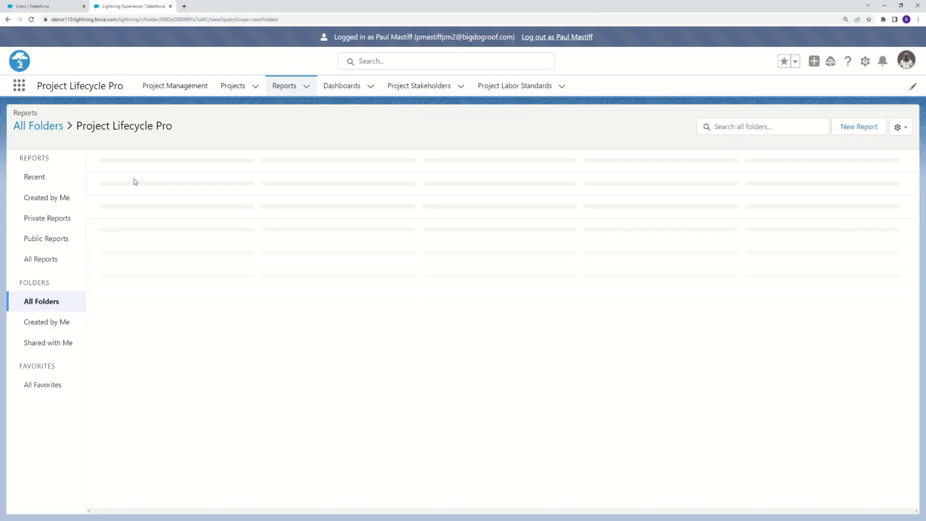
- Run the Open Issues for Project Manager report and open its "How to Populate Test Data?" task
click(148, 161)
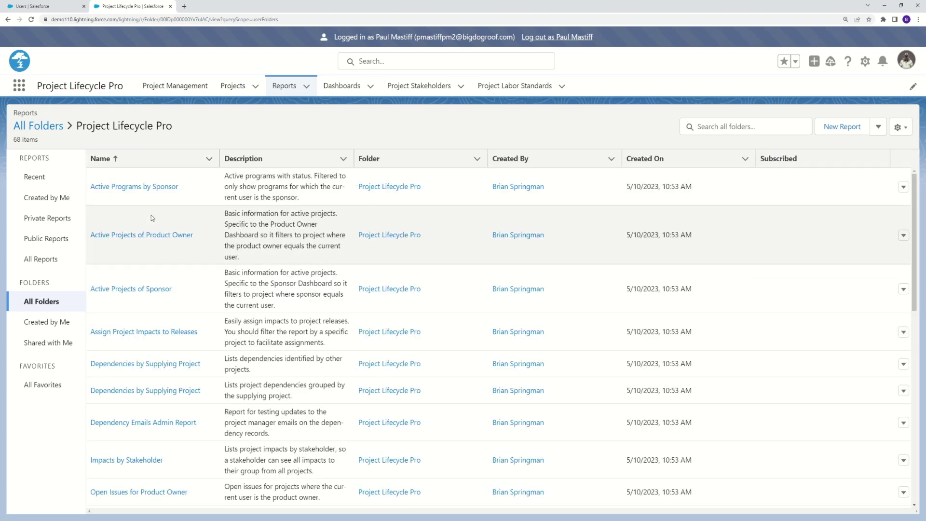
scroll(147, 299, down, 3)
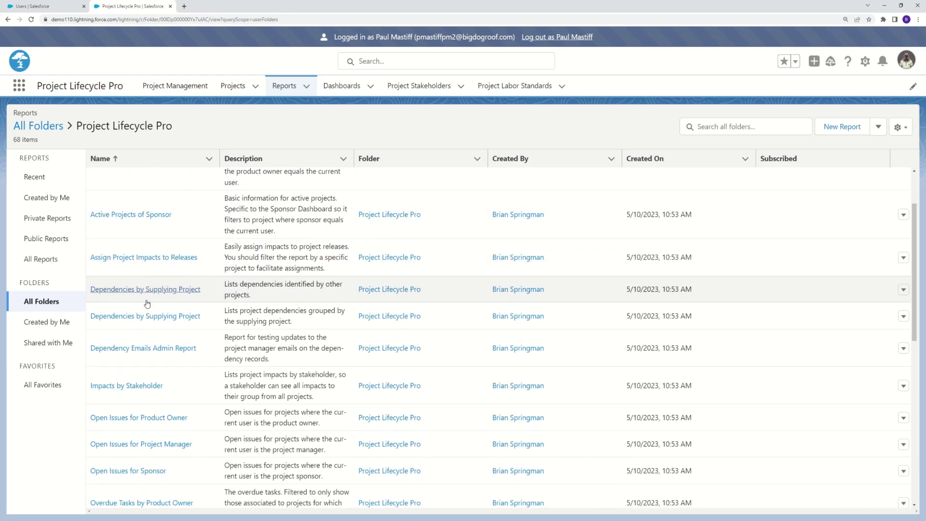
scroll(147, 301, down, 4)
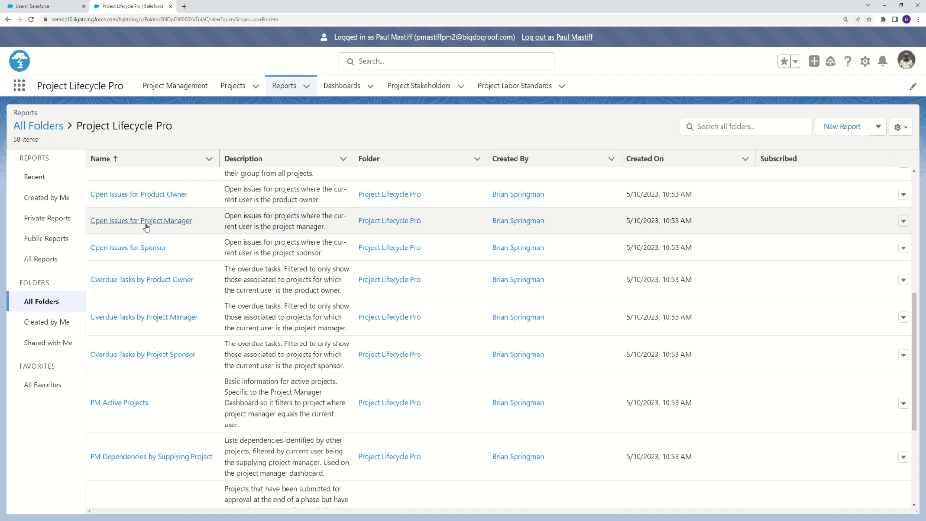
click(145, 222)
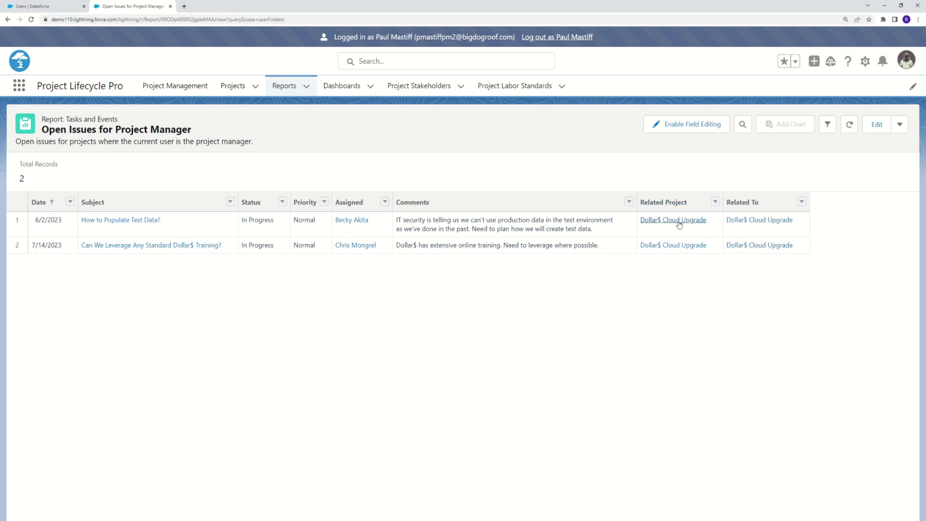
click(107, 221)
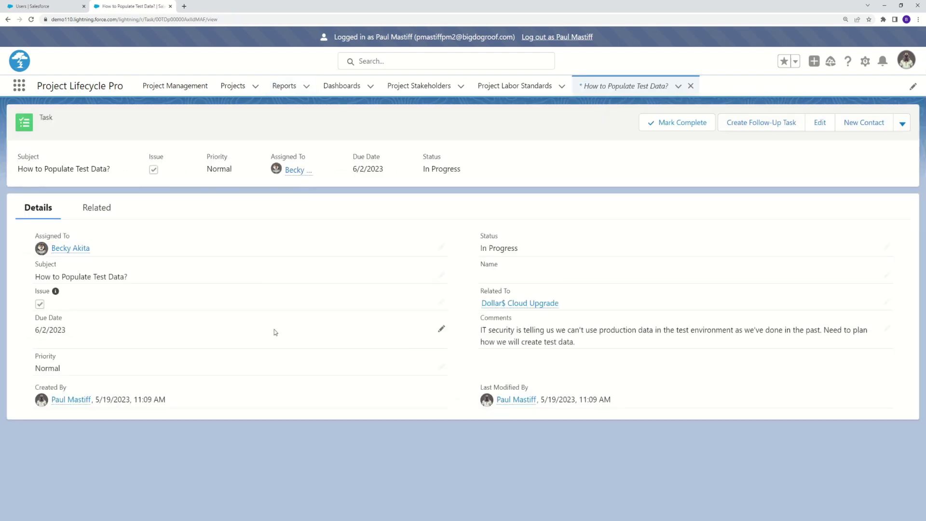
- Return to the recent reports and run the Overdue Tasks by Project Manager report
click(284, 86)
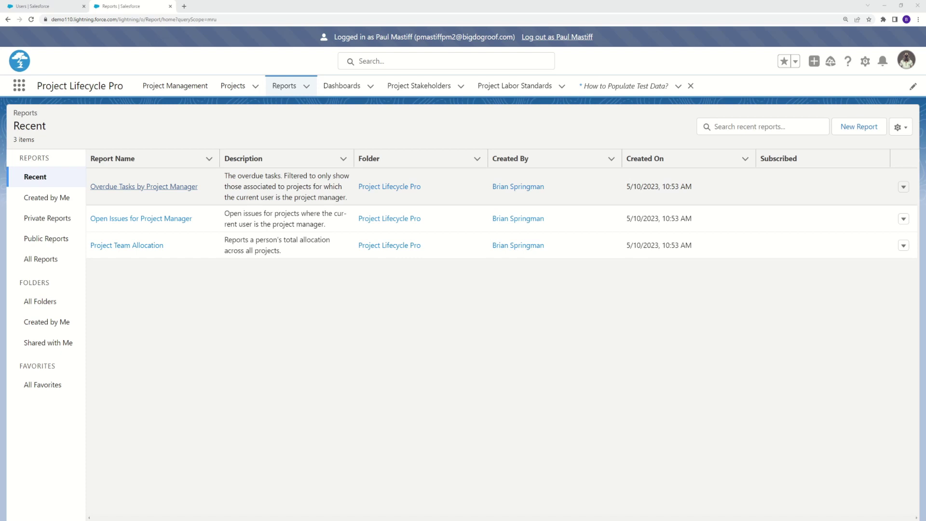
click(158, 188)
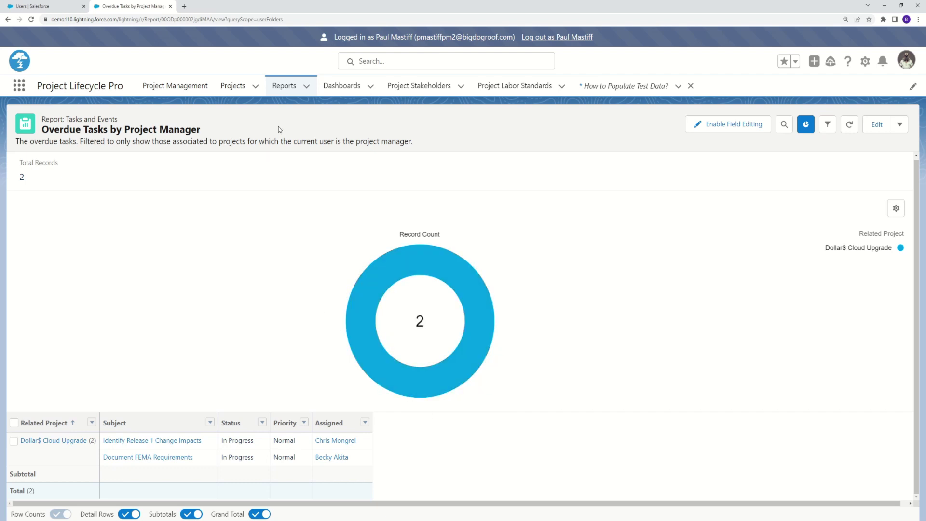
- Run the PM Upcoming Tasks report from the Project Lifecycle Pro report folder
click(283, 86)
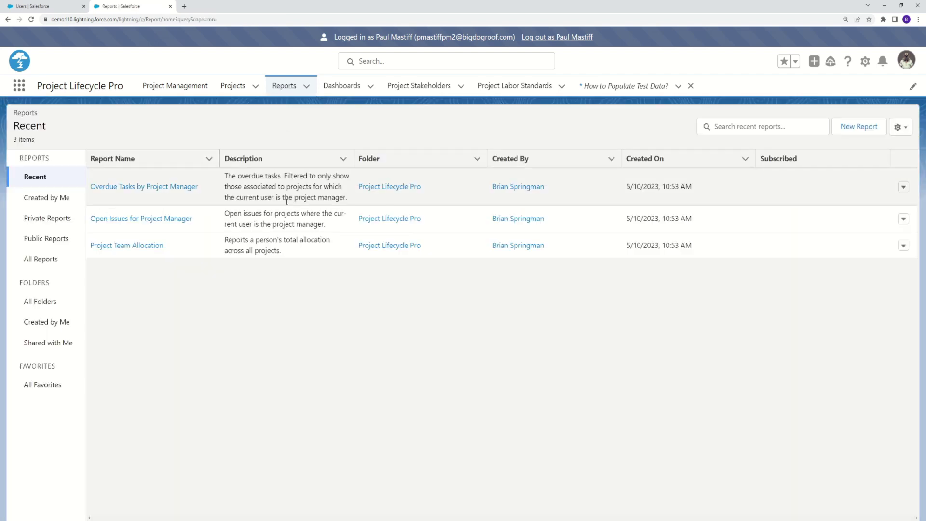
click(42, 301)
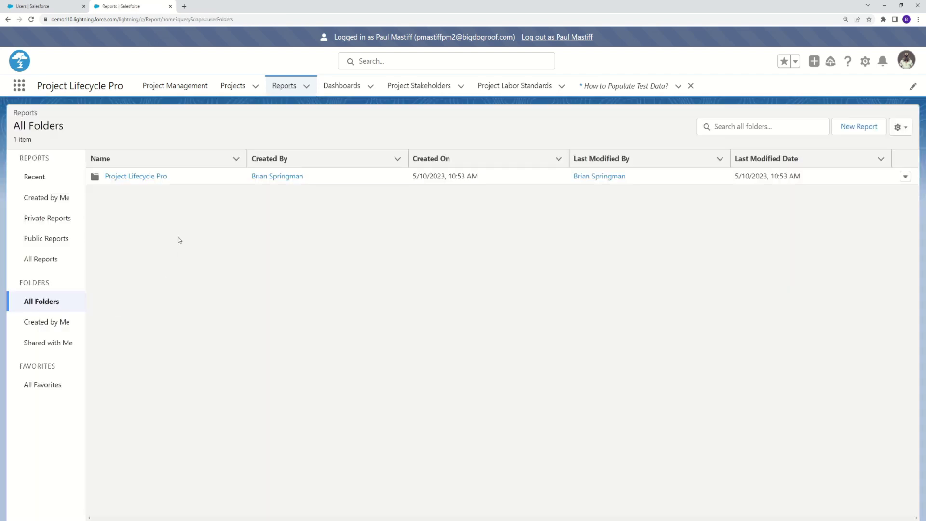
click(130, 176)
scroll(149, 217, down, 10)
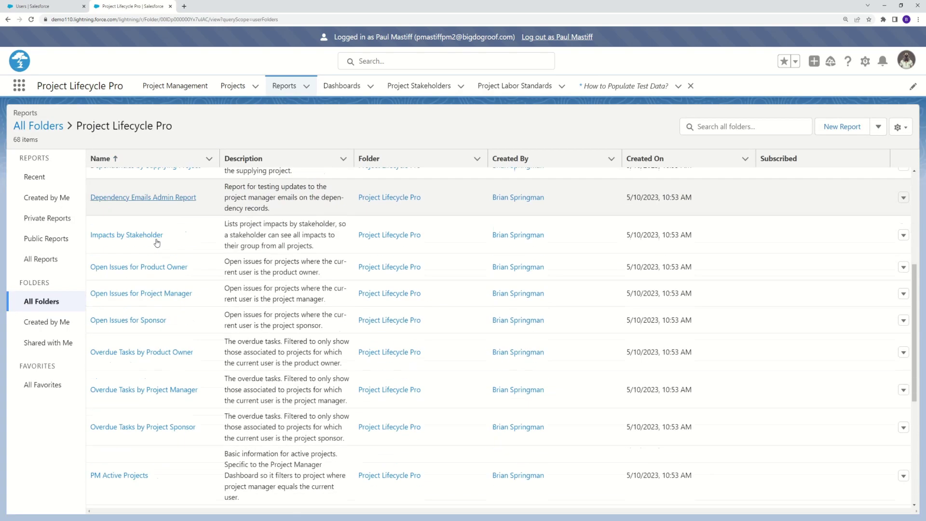
scroll(151, 345, down, 3)
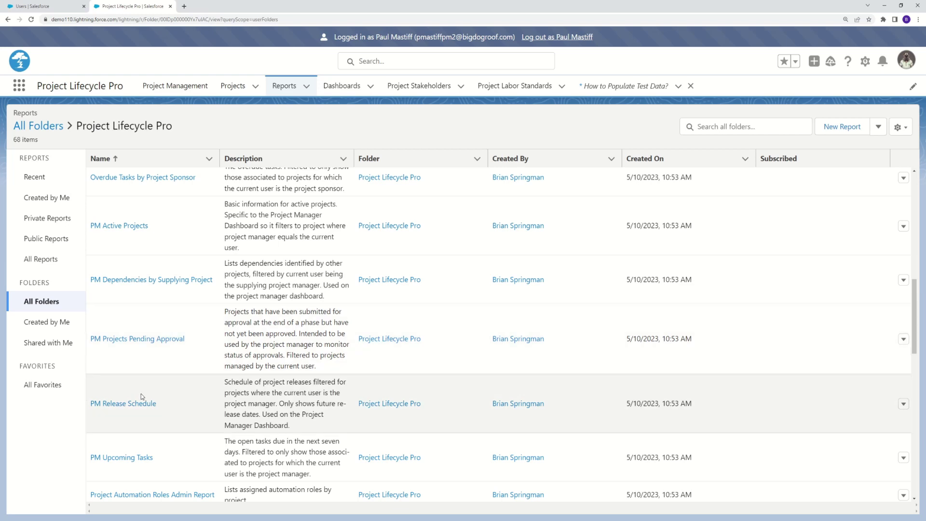
scroll(144, 376, down, 5)
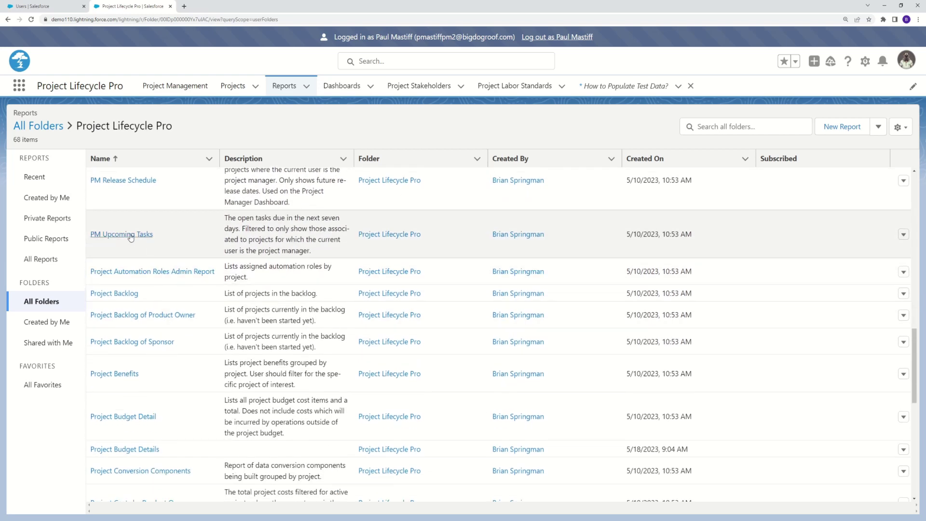
click(129, 235)
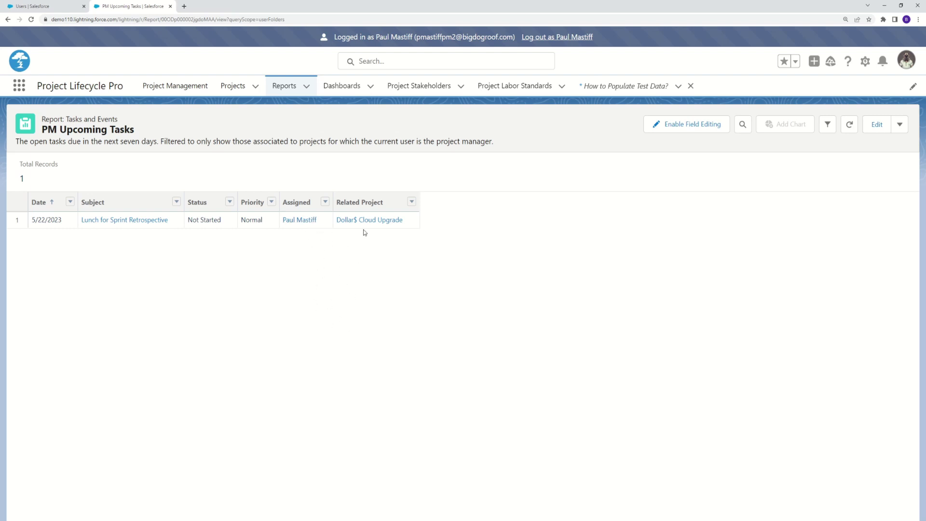
- Leave the reports, open the Dollar$ Cloud Upgrade project from Project Management, and review its upcoming, overdue and past activities
click(279, 89)
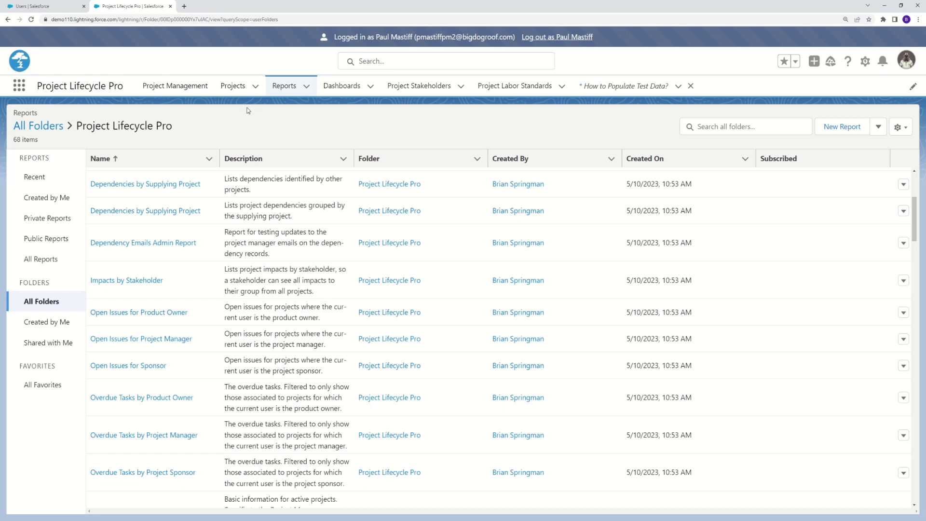
click(170, 88)
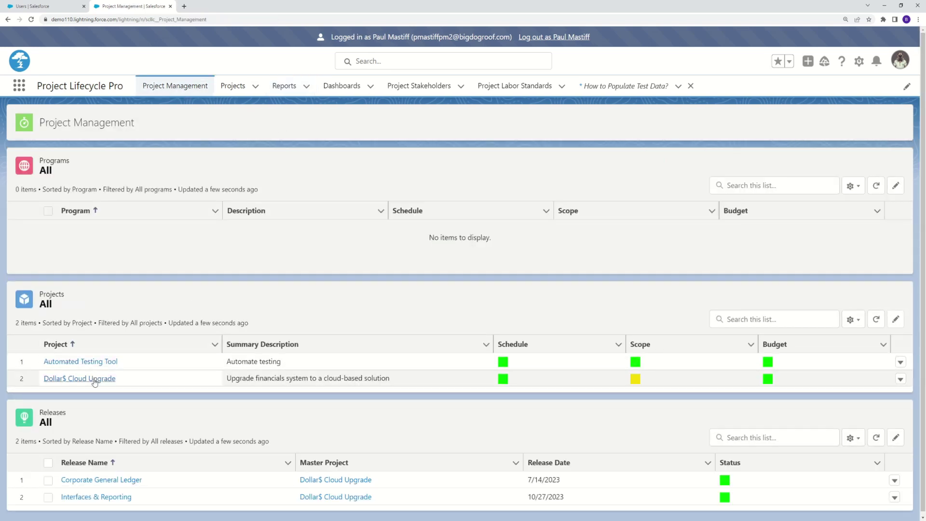
click(98, 381)
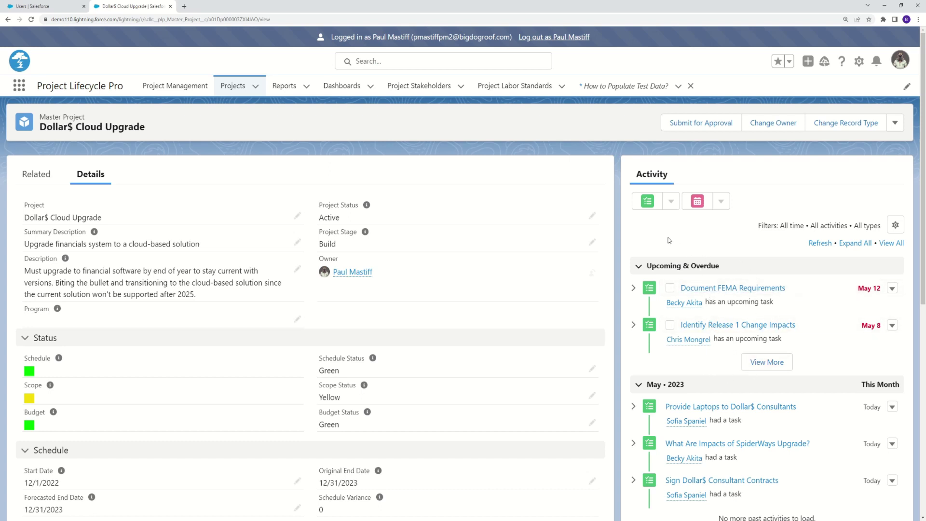
scroll(711, 275, down, 5)
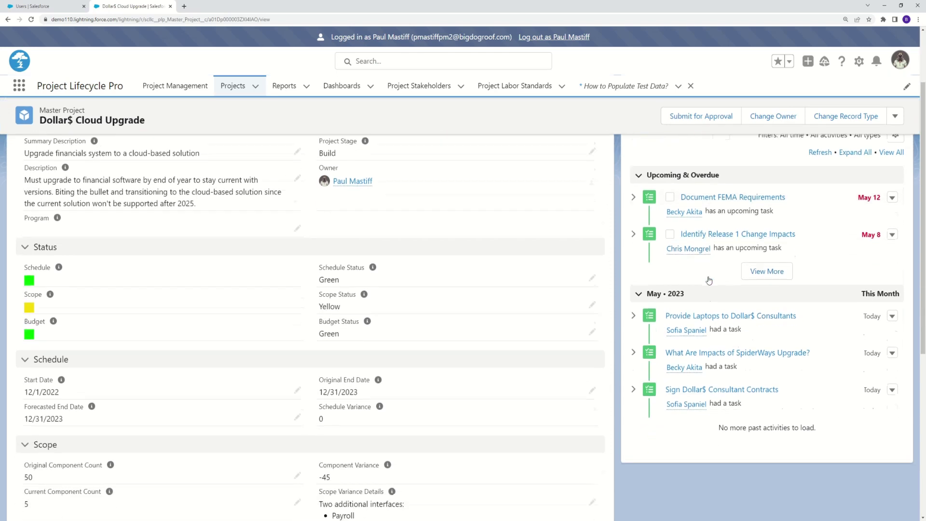
scroll(704, 296, up, 5)
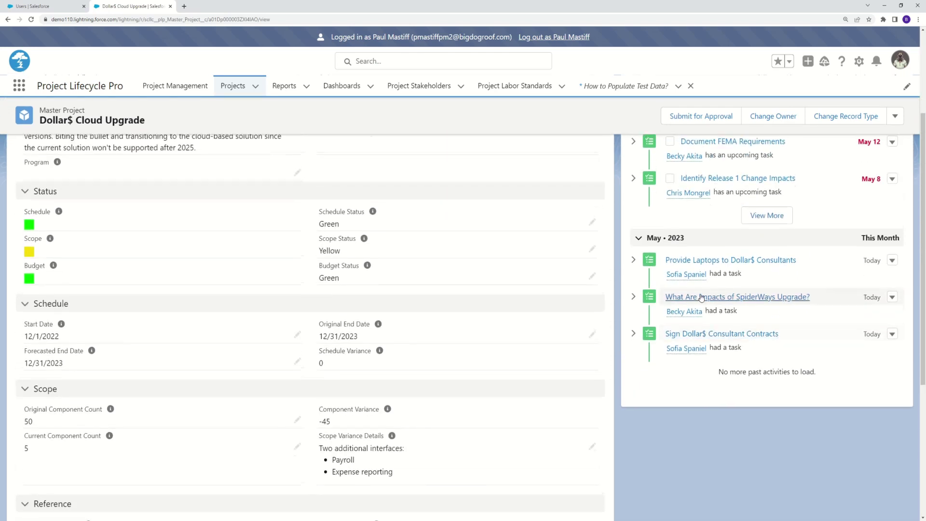